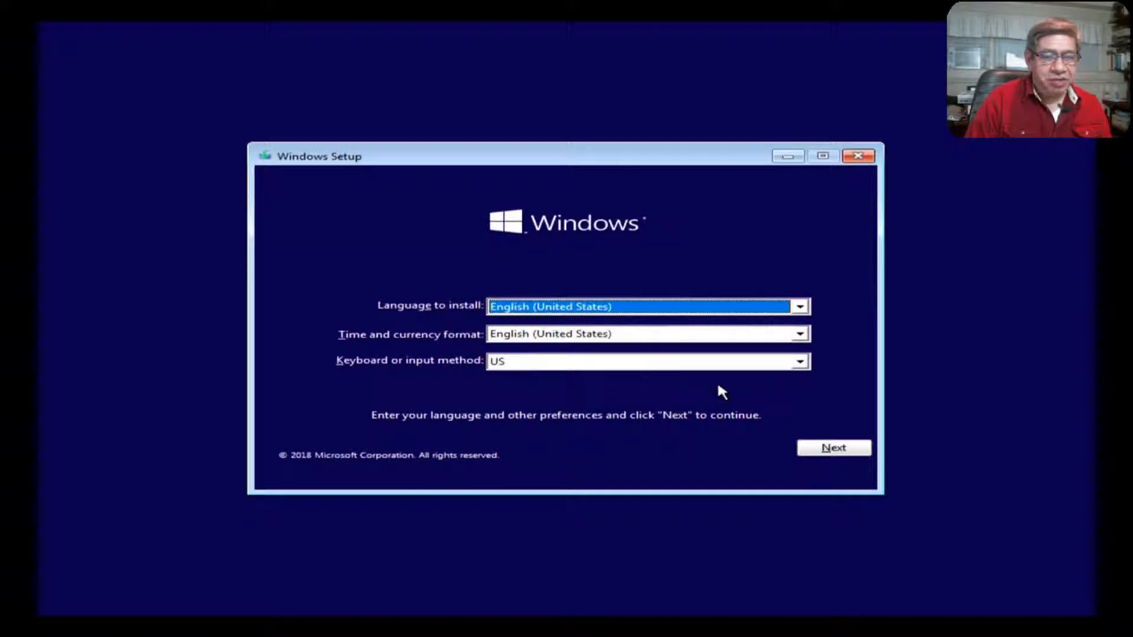
# Step: Accept English (United States) language and format with the US keyboard and continue
pyautogui.click(834, 452)
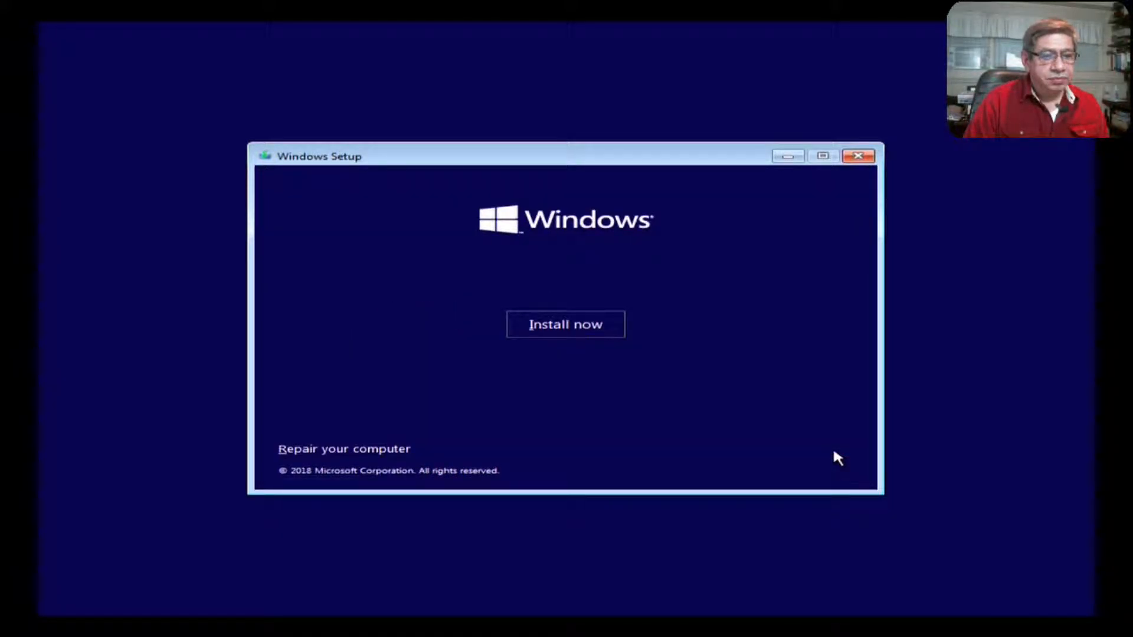
# Step: Start the Windows installation and wait for the Activate Windows page
pyautogui.click(550, 331)
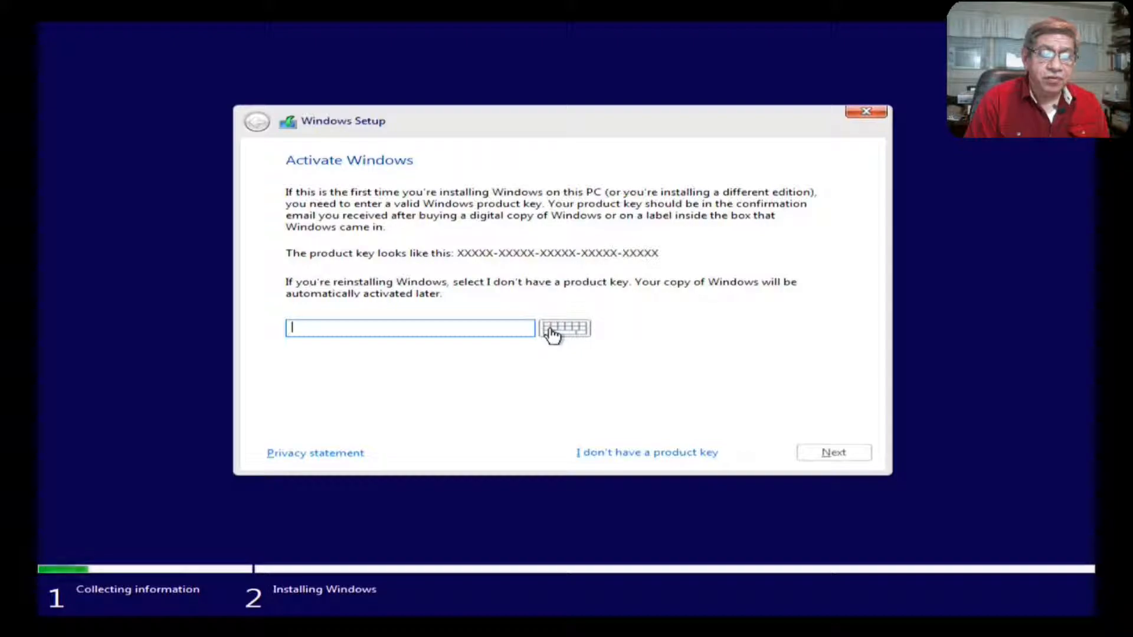
# Step: Continue without a product key, selecting Windows 10 Pro as the edition
pyautogui.click(657, 454)
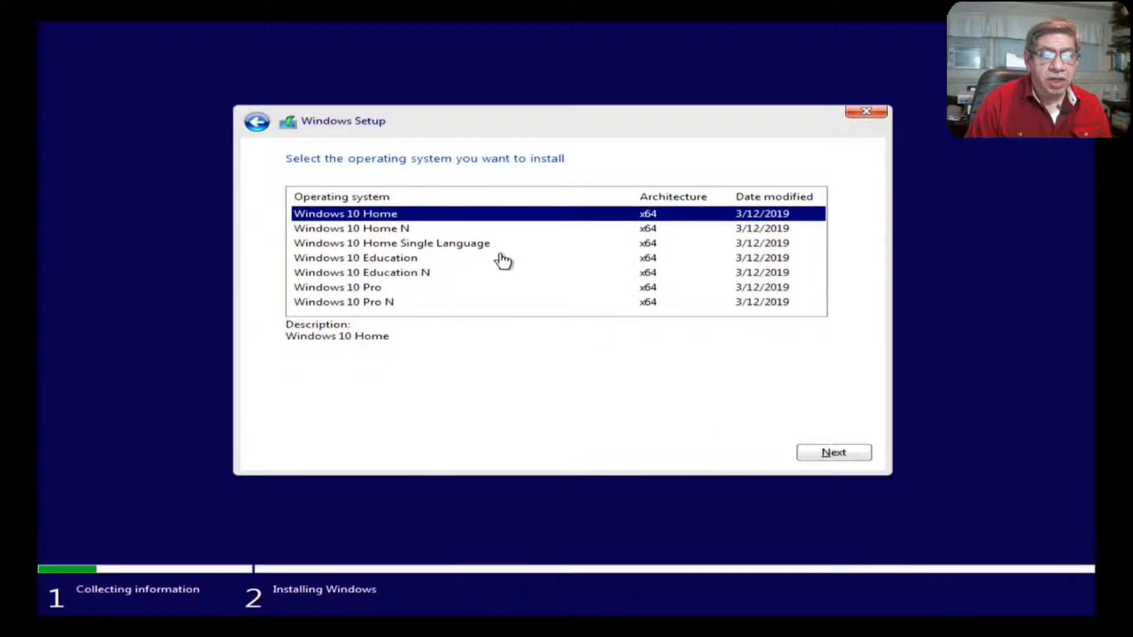
pyautogui.click(351, 293)
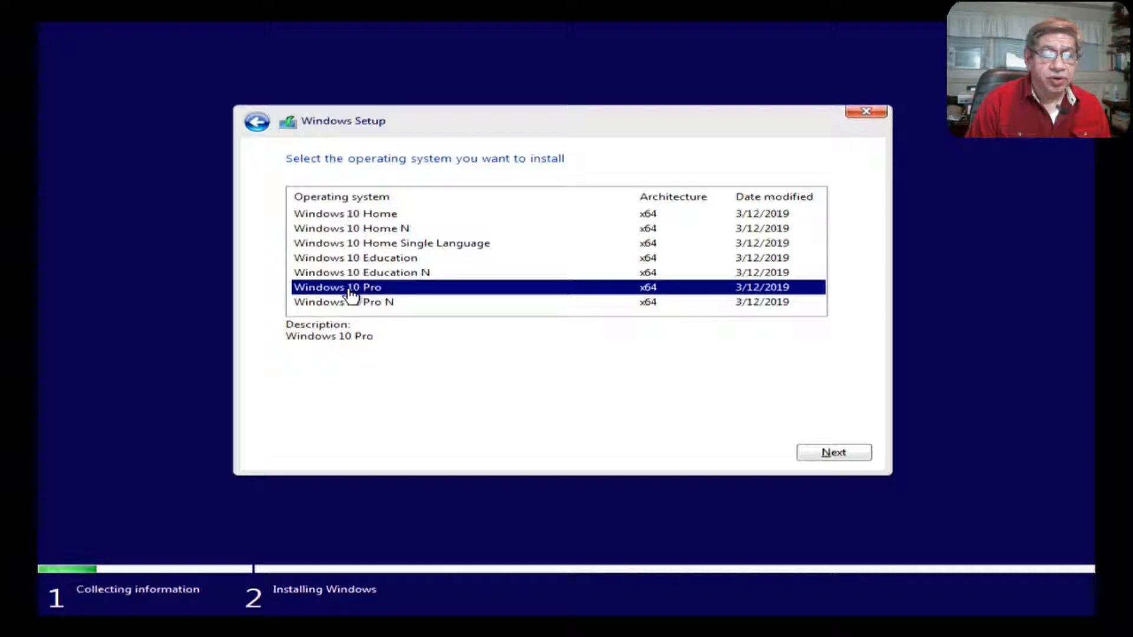
pyautogui.click(834, 453)
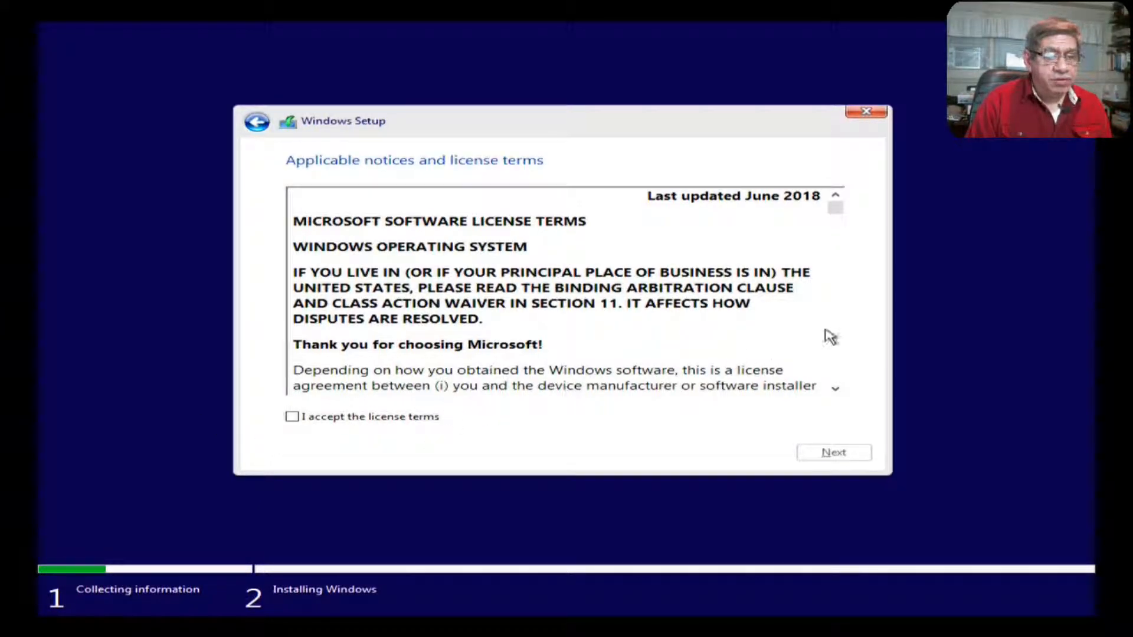
# Step: Read through the Microsoft license terms, accept them, and proceed
pyautogui.scroll(-2, 834, 324)
pyautogui.scroll(-12, 838, 330)
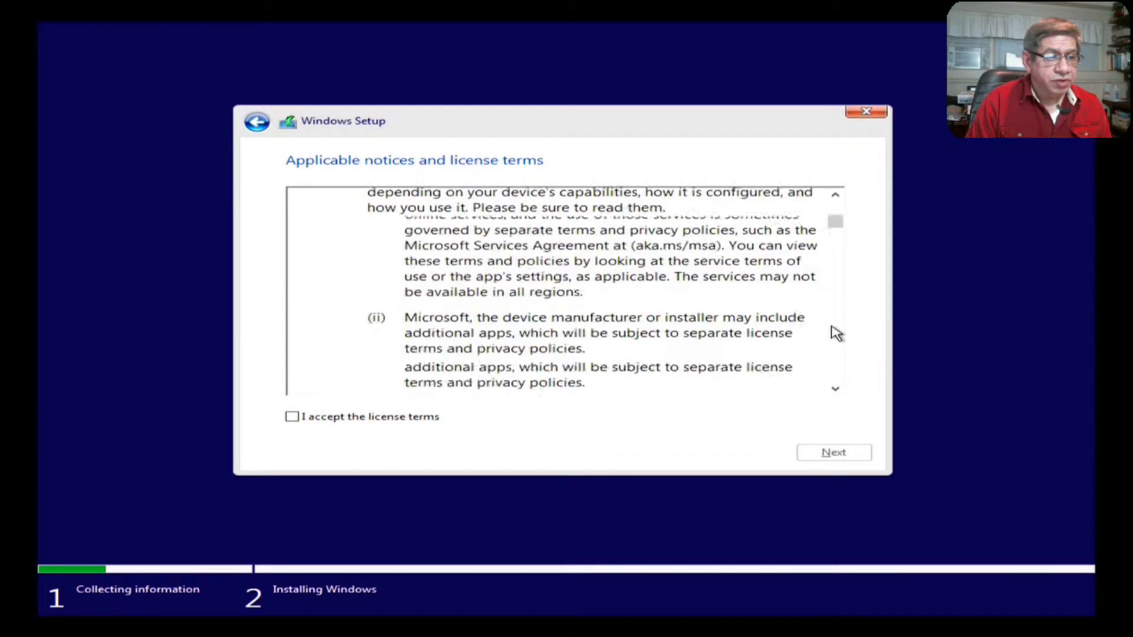
pyautogui.scroll(-12, 837, 334)
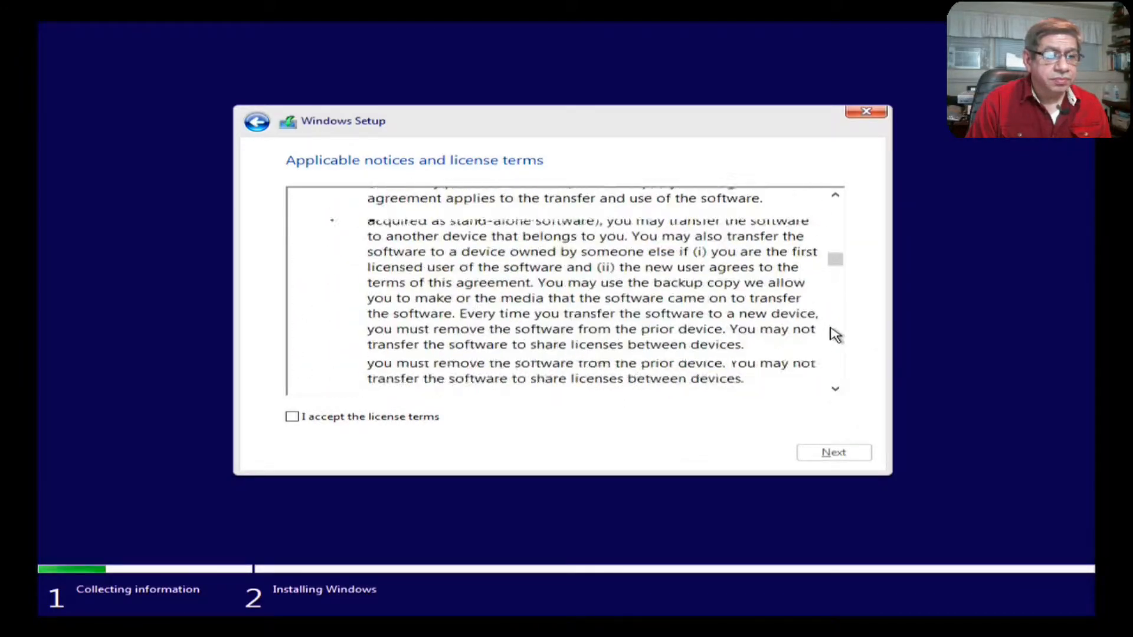
pyautogui.scroll(-12, 834, 334)
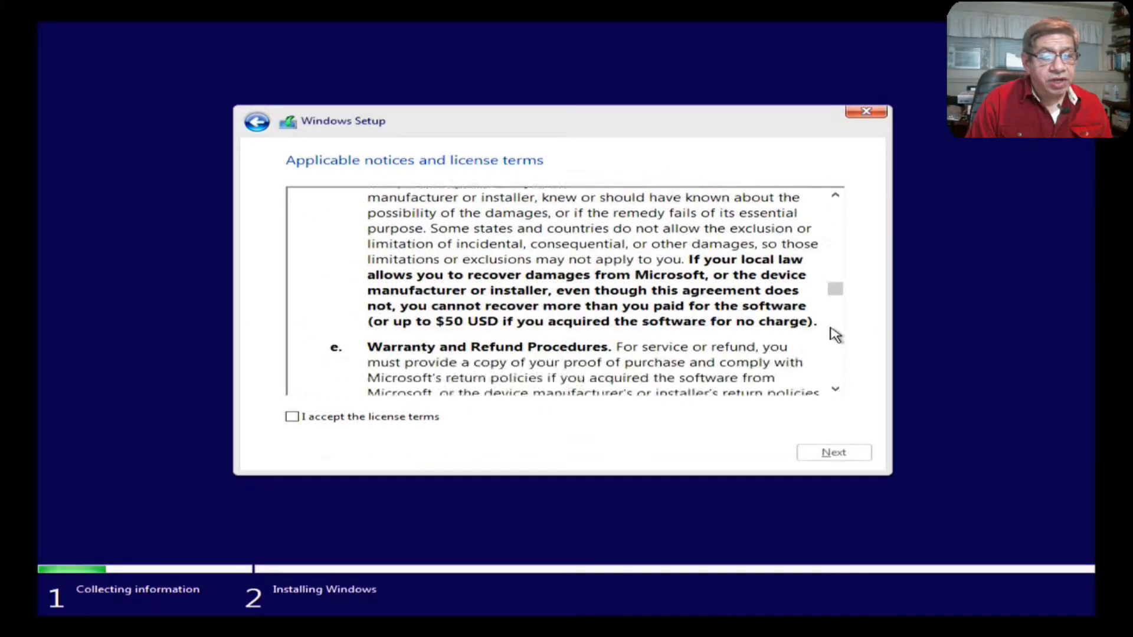
pyautogui.scroll(-12, 836, 342)
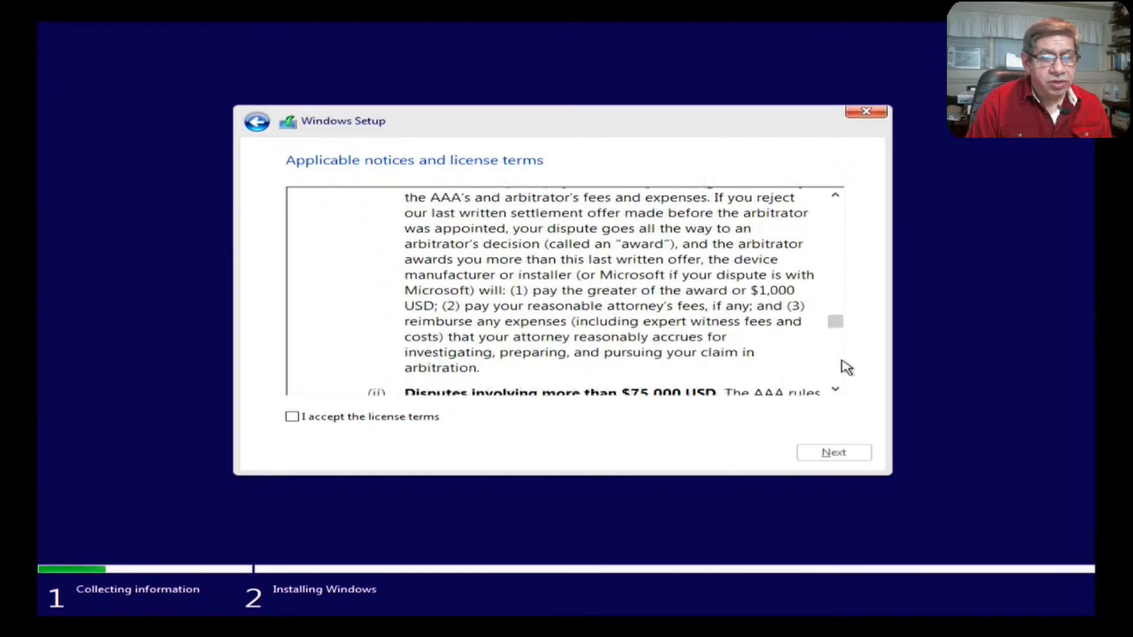
pyautogui.scroll(-12, 843, 372)
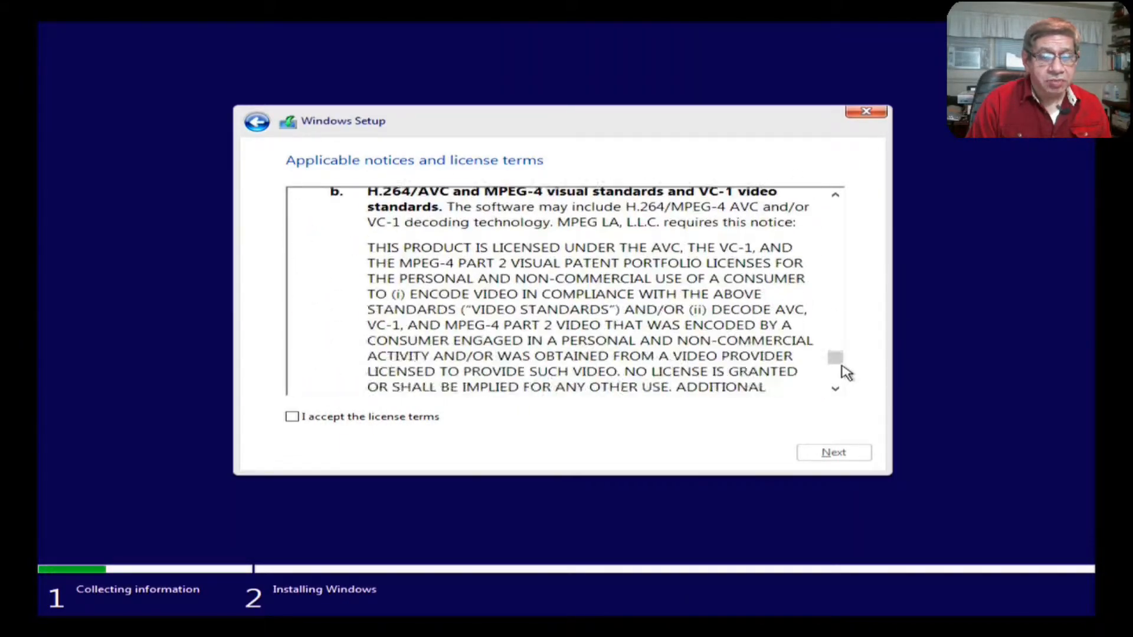
pyautogui.scroll(-5, 841, 381)
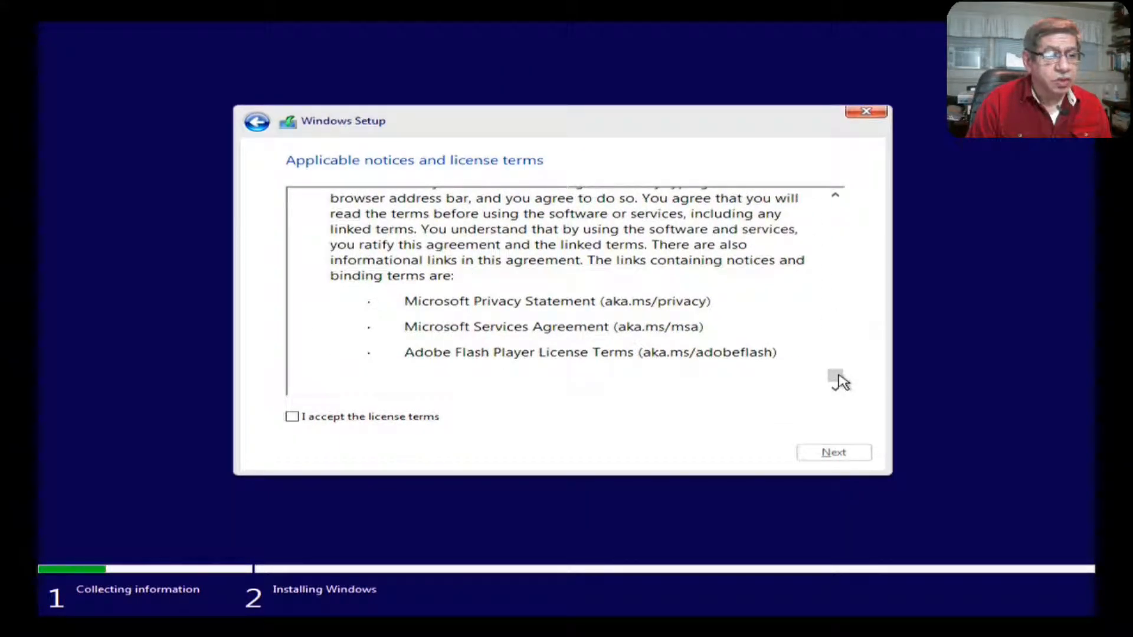
pyautogui.click(292, 417)
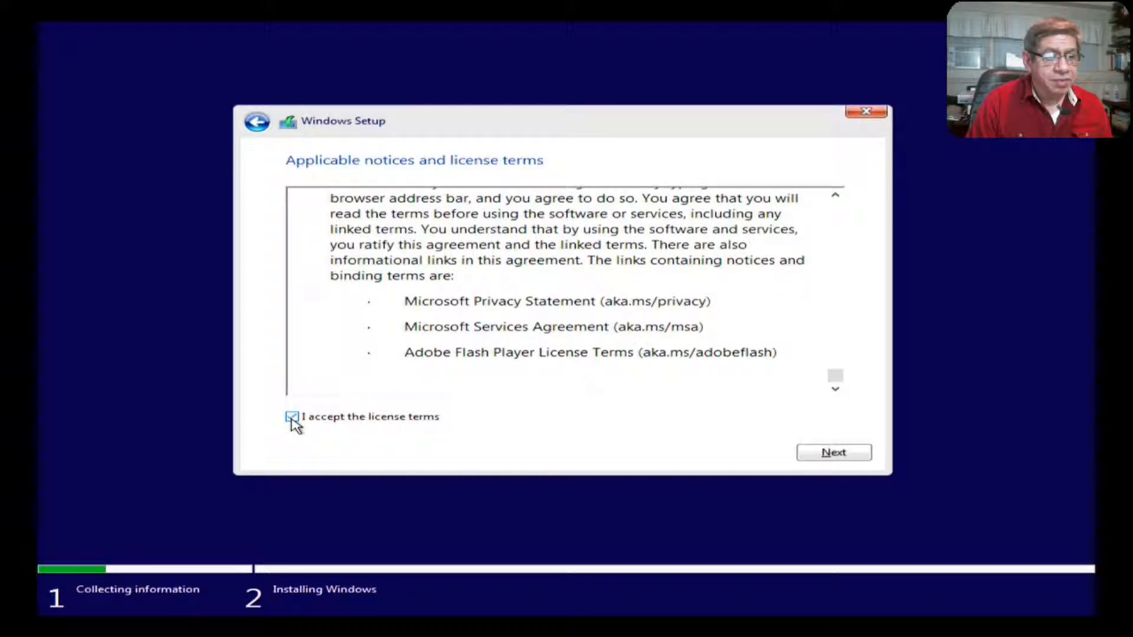
pyautogui.click(862, 457)
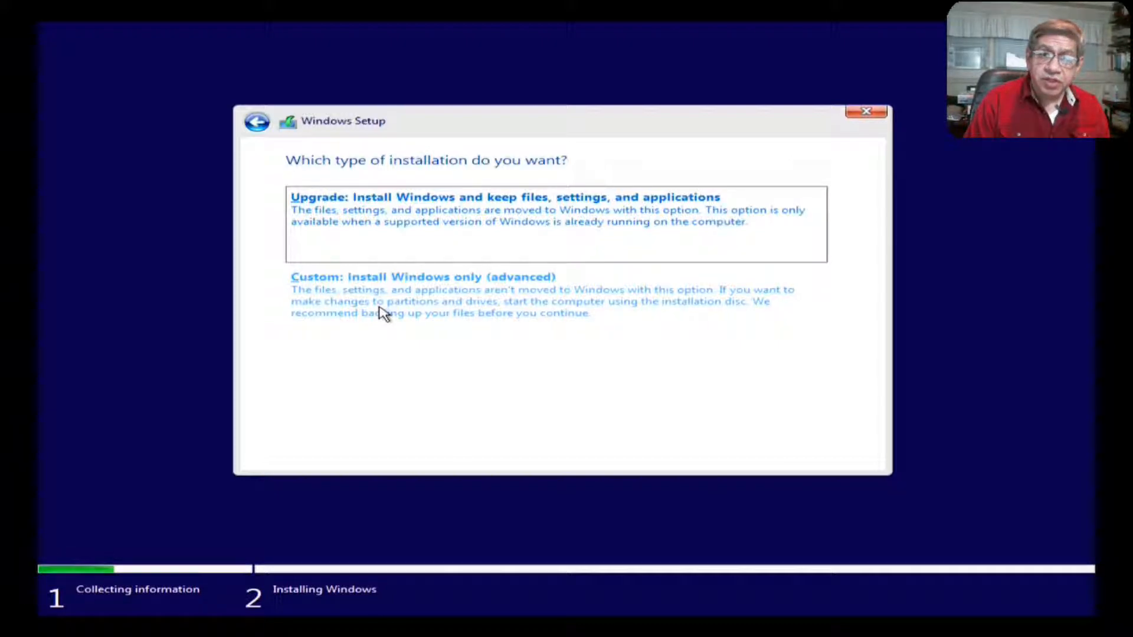
# Step: Pick 'Custom: Install Windows only (advanced)' to see the drive partitions
pyautogui.click(382, 313)
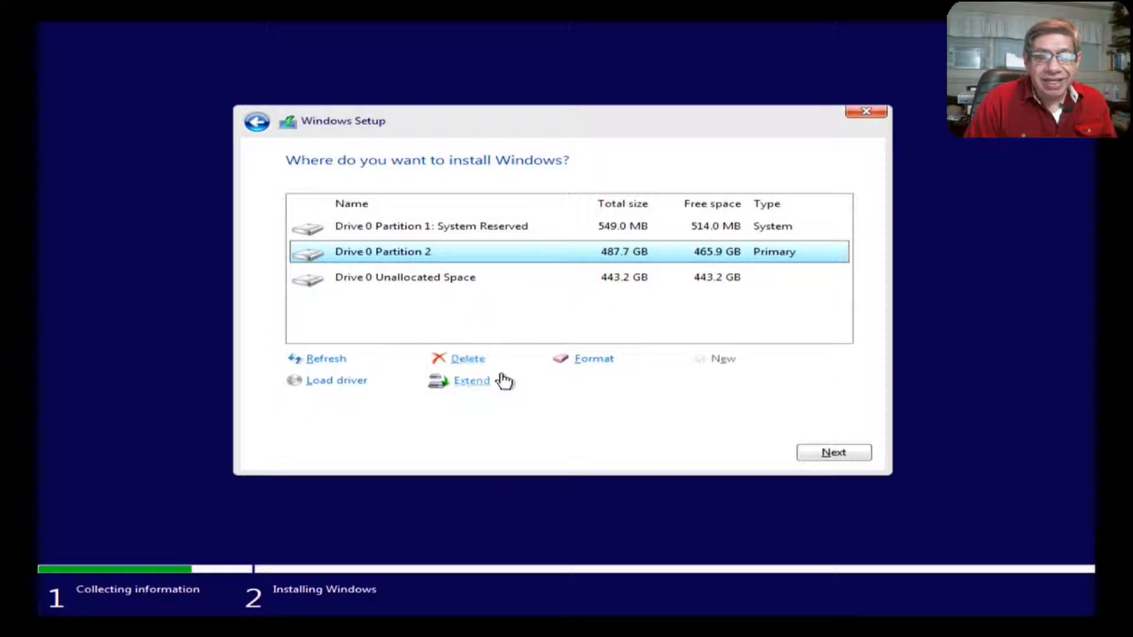
# Step: Delete the 487.7 GB Partition 2 and the System Reserved partition, confirming each
pyautogui.click(460, 360)
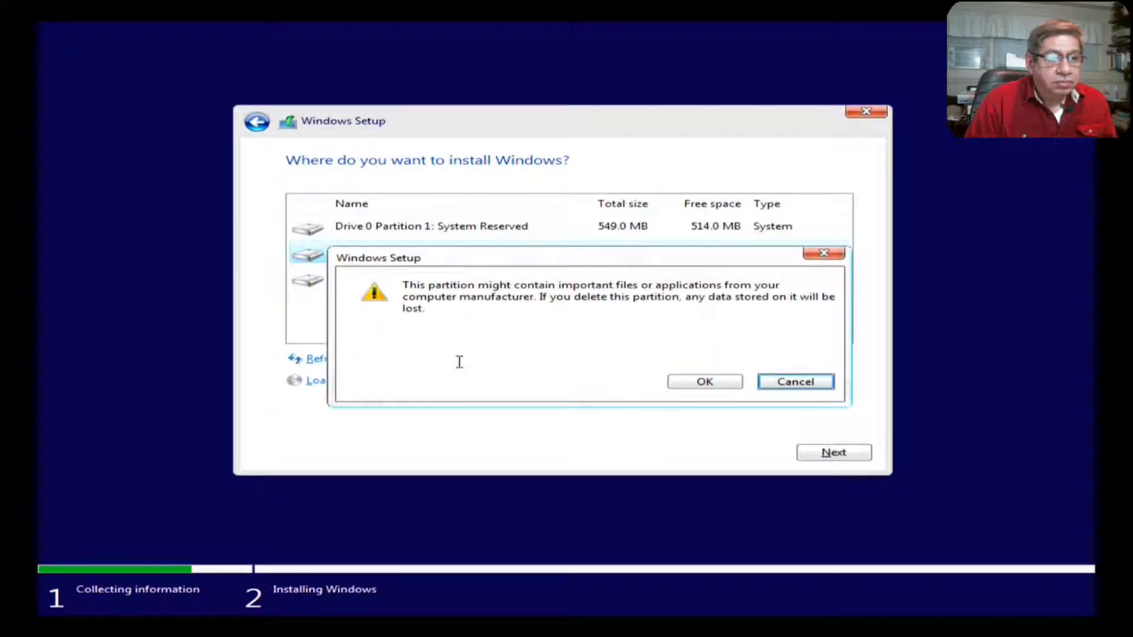
pyautogui.click(727, 385)
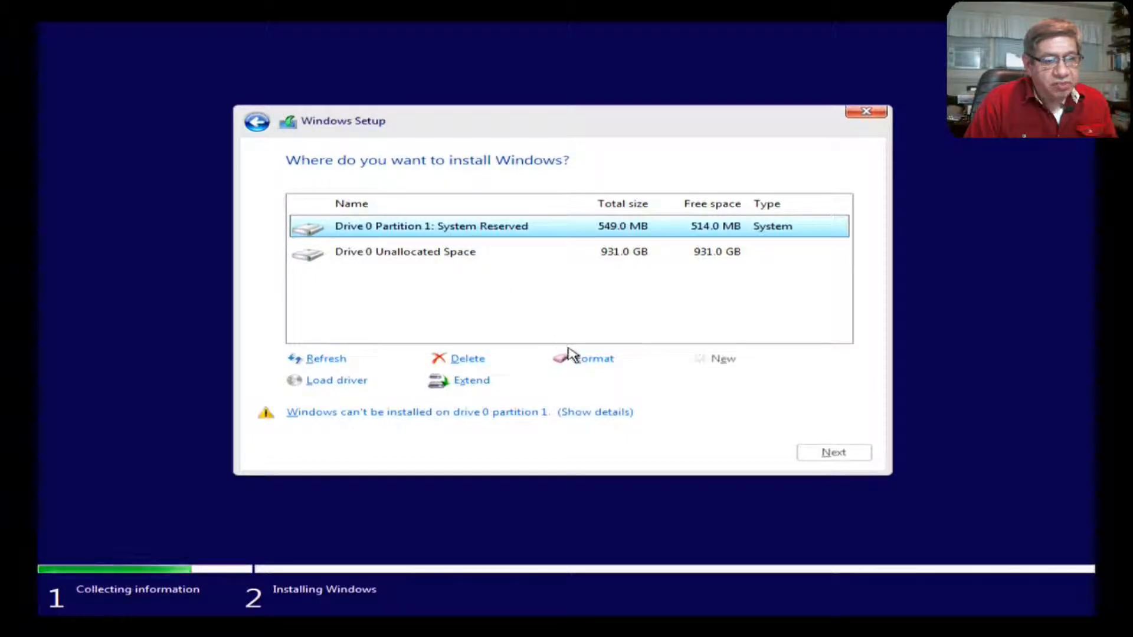
pyautogui.click(477, 361)
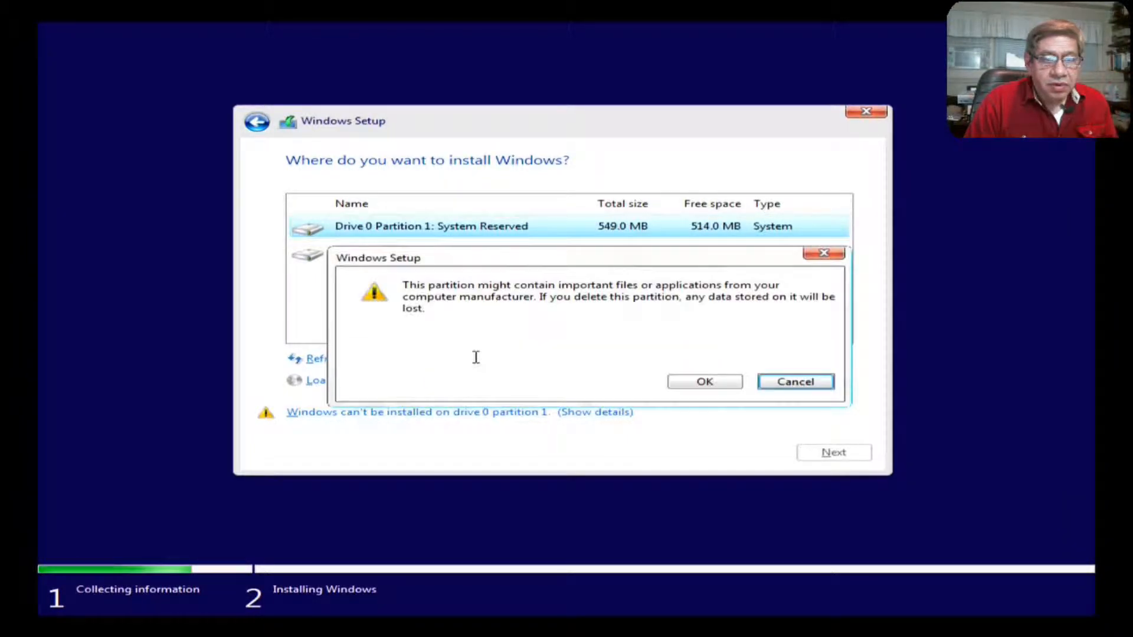
pyautogui.click(688, 383)
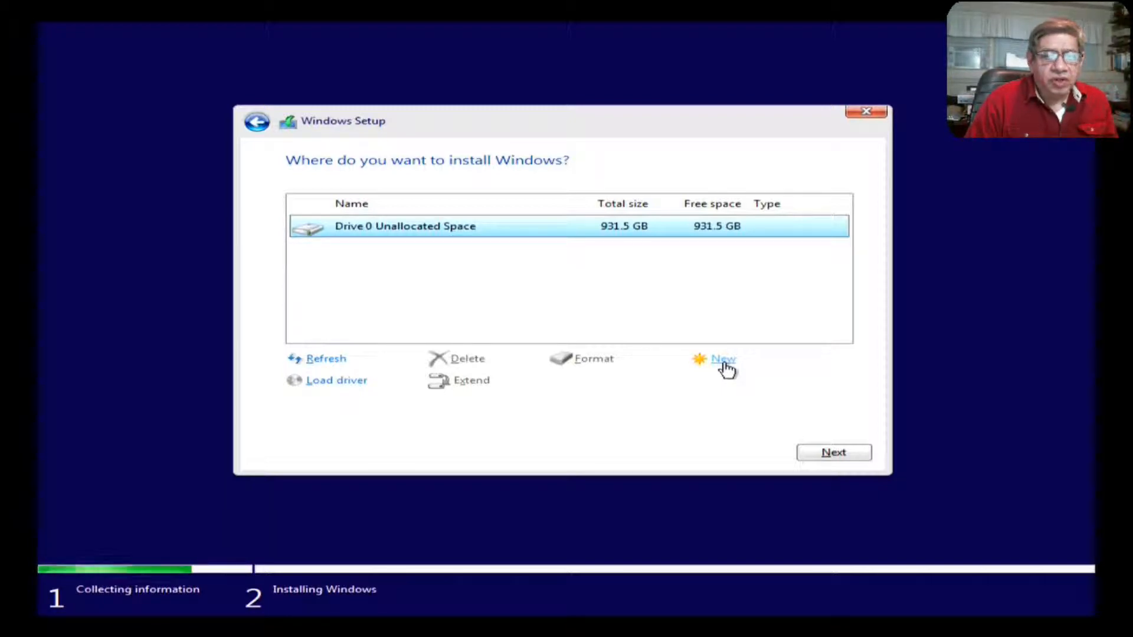
# Step: Create a new partition with size 500000 MB in the unallocated space
pyautogui.click(726, 364)
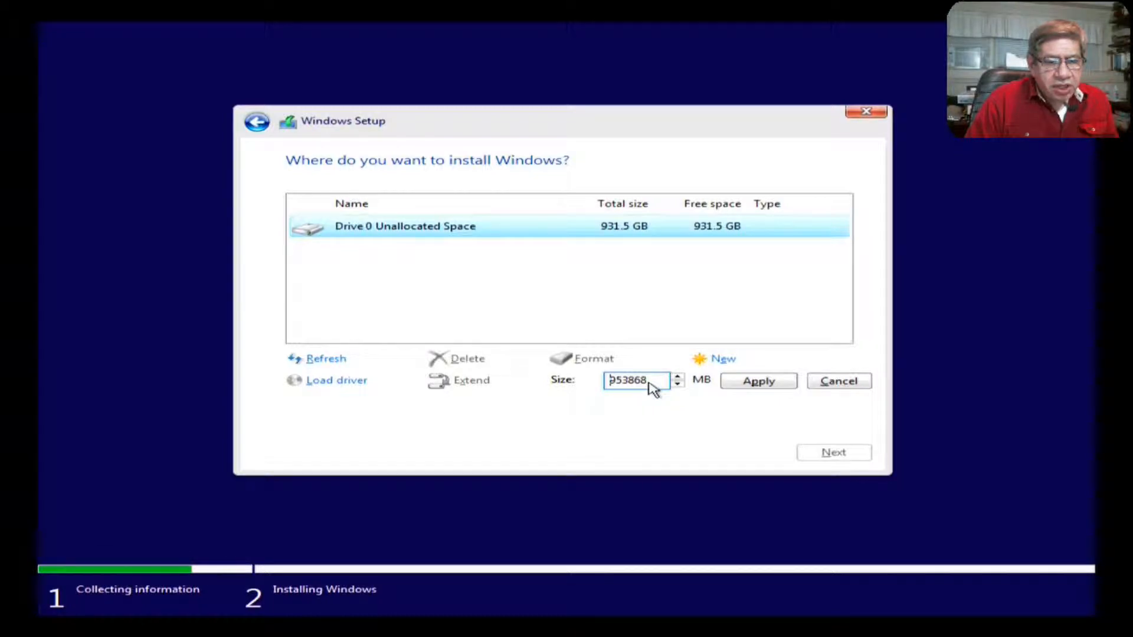
pyautogui.moveTo(653, 389); pyautogui.dragTo(614, 391)
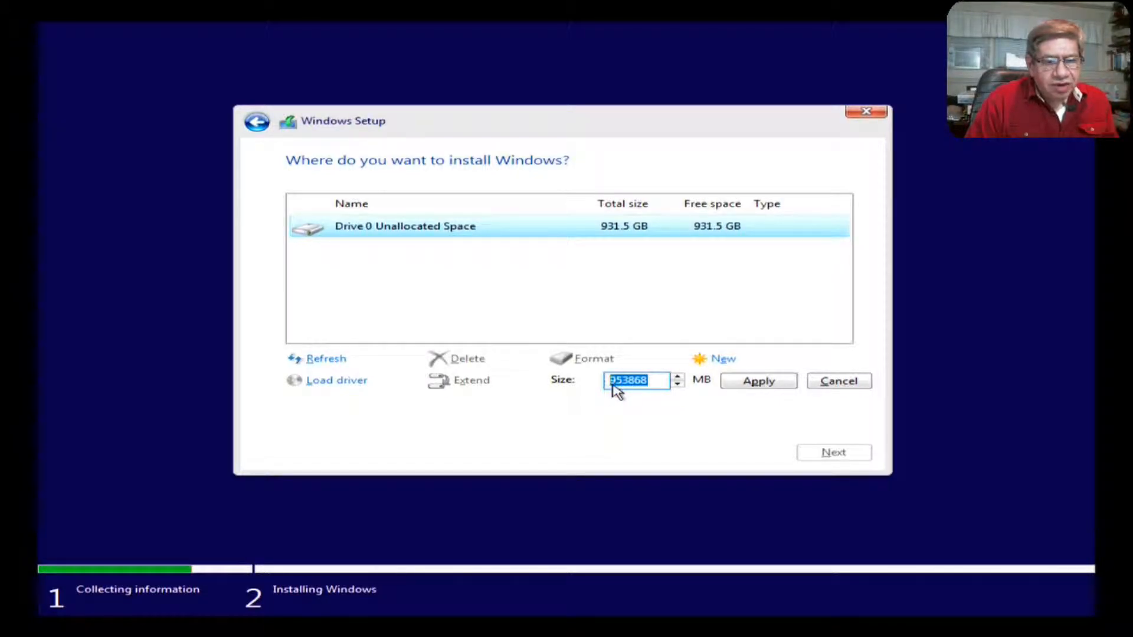
pyautogui.write('5000')
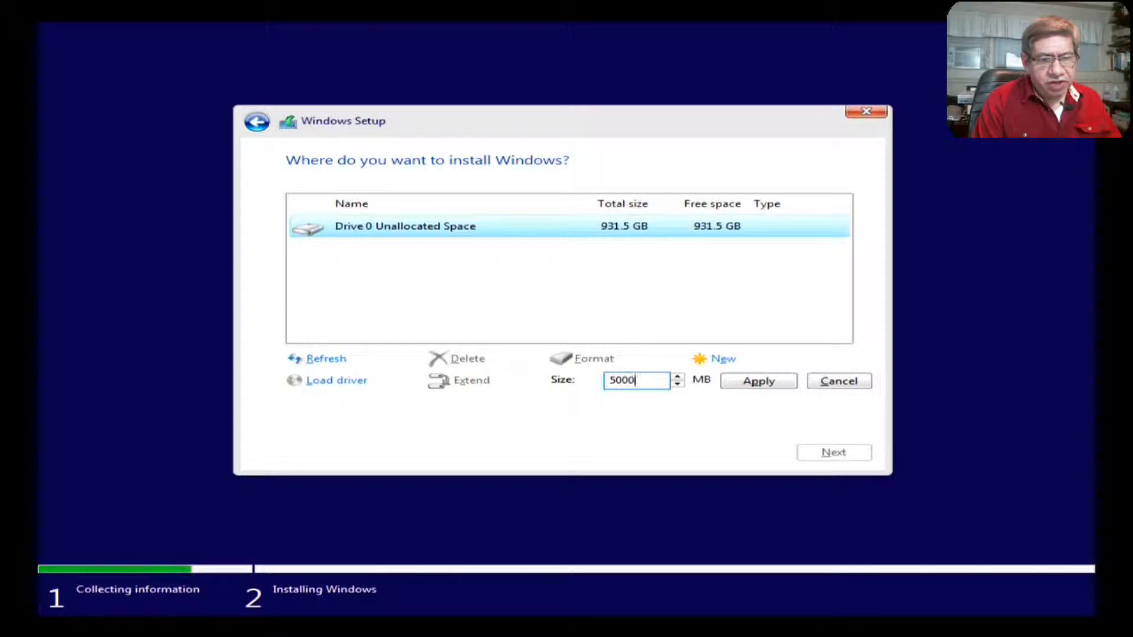
pyautogui.write('00')
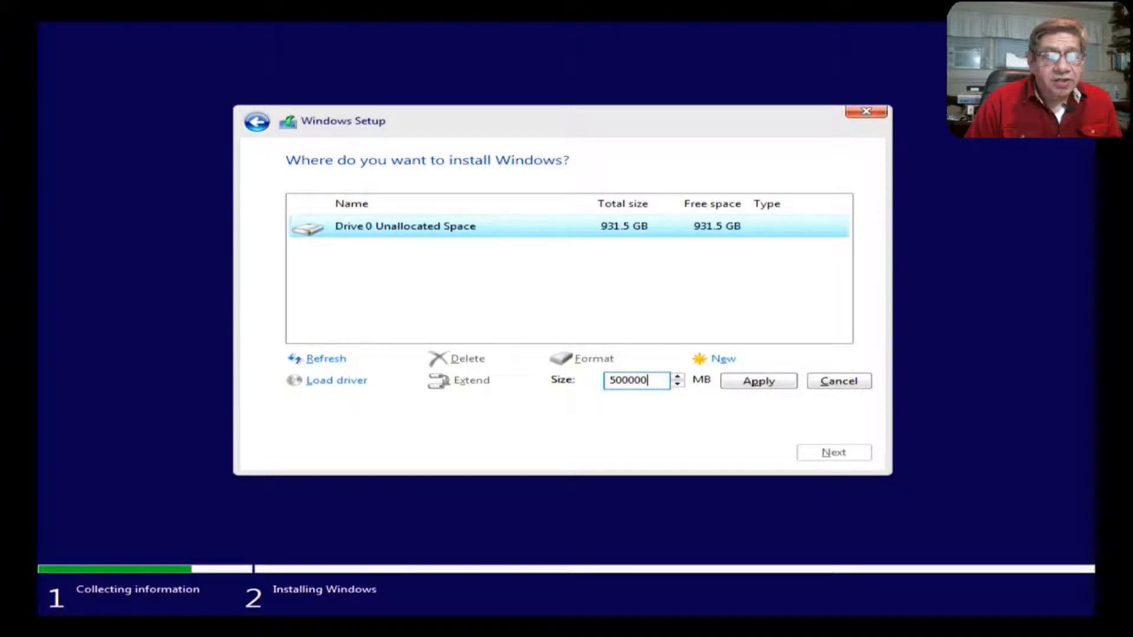
pyautogui.click(757, 384)
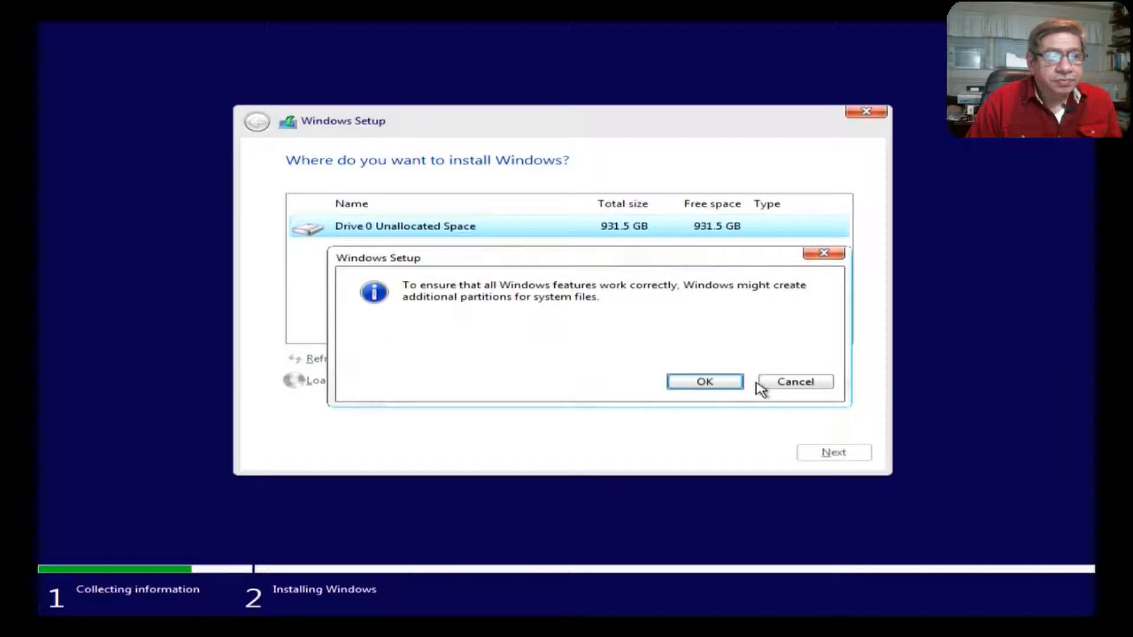
# Step: Allow Windows to create the additional 549 MB System Reserved partition
pyautogui.click(717, 384)
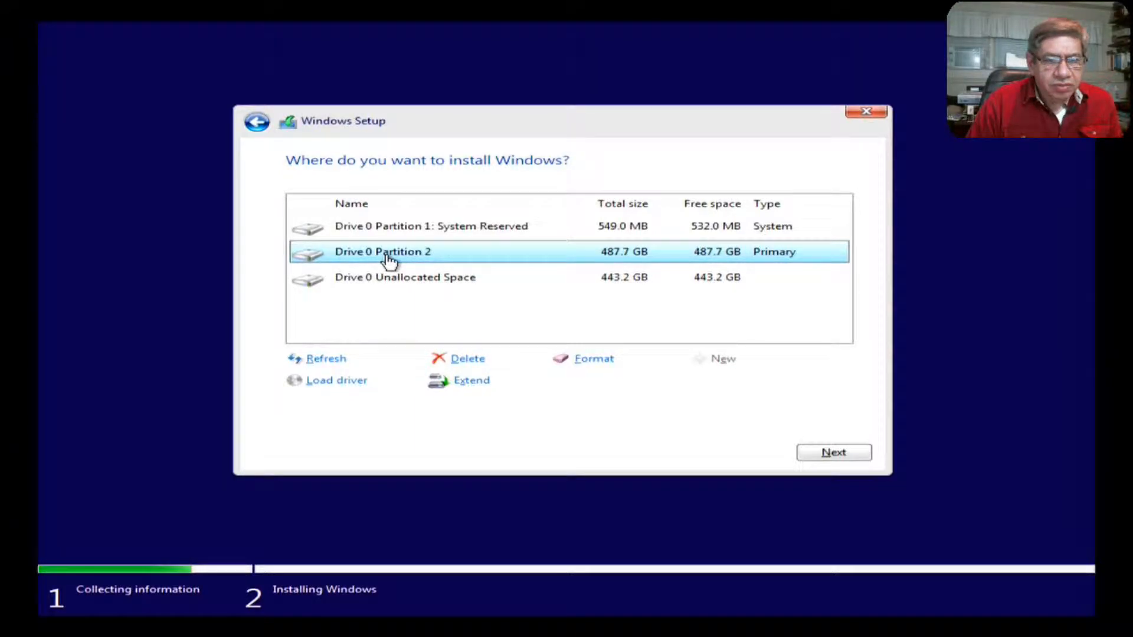
# Step: Begin installing Windows onto the 487.7 GB Drive 0 Partition 2
pyautogui.click(843, 456)
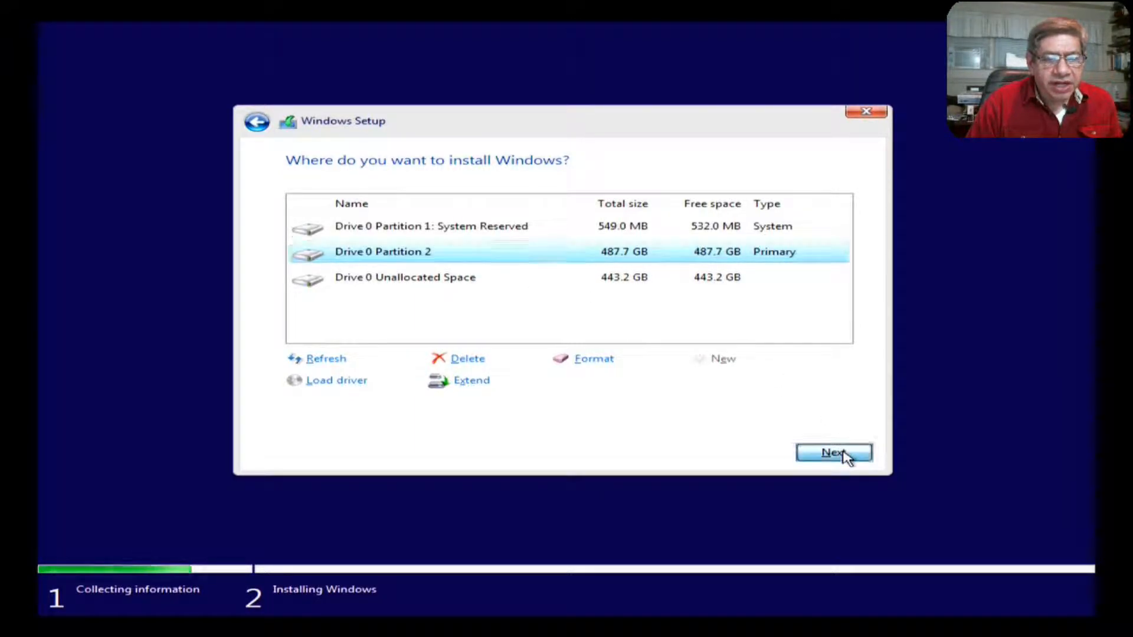
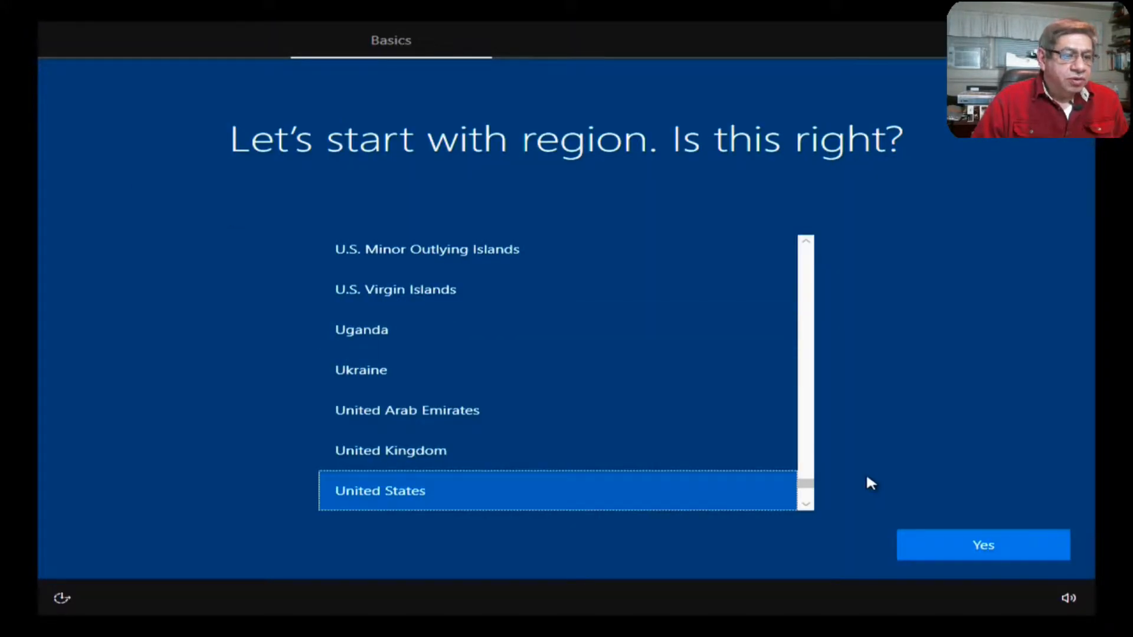
# Step: Confirm United States as the region and US keyboard layout, with no second layout
pyautogui.click(1000, 543)
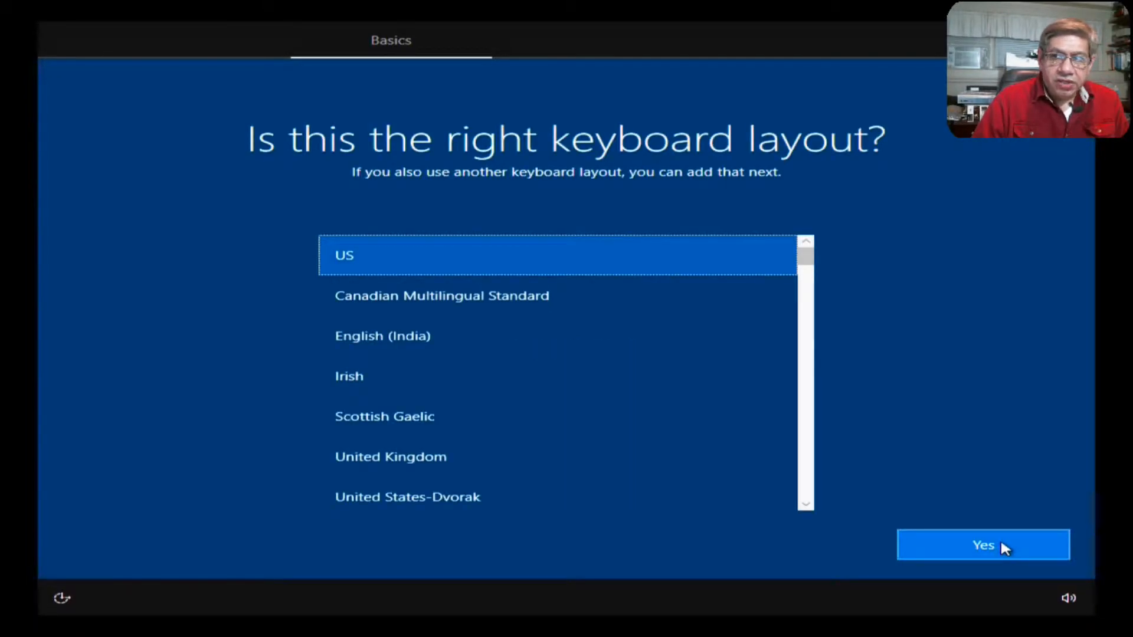
pyautogui.click(1001, 542)
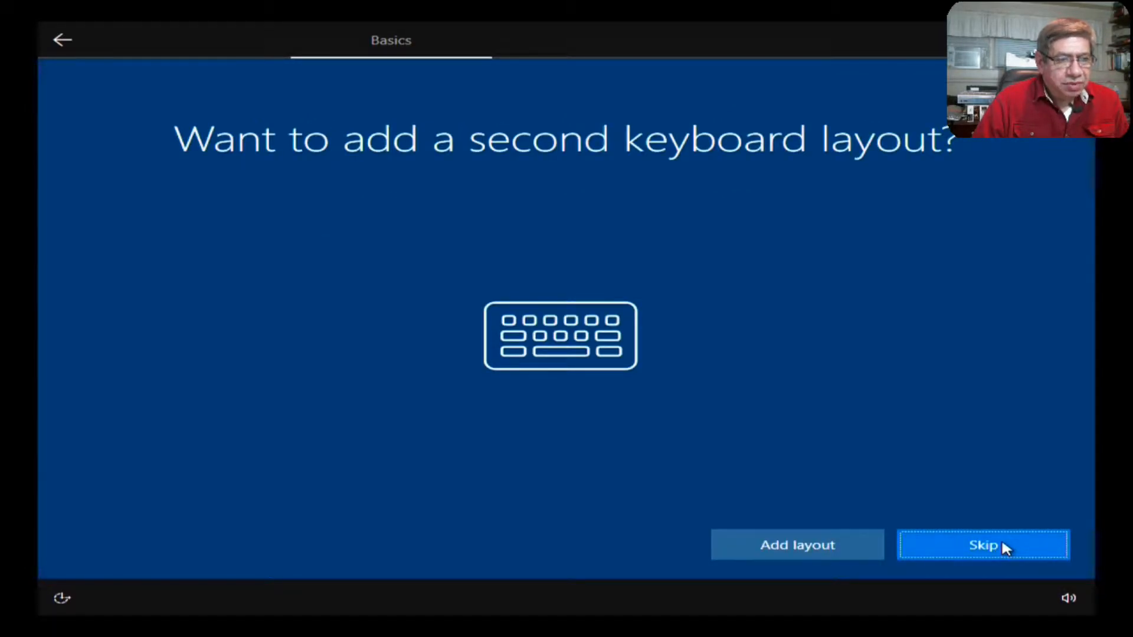
pyautogui.click(1006, 547)
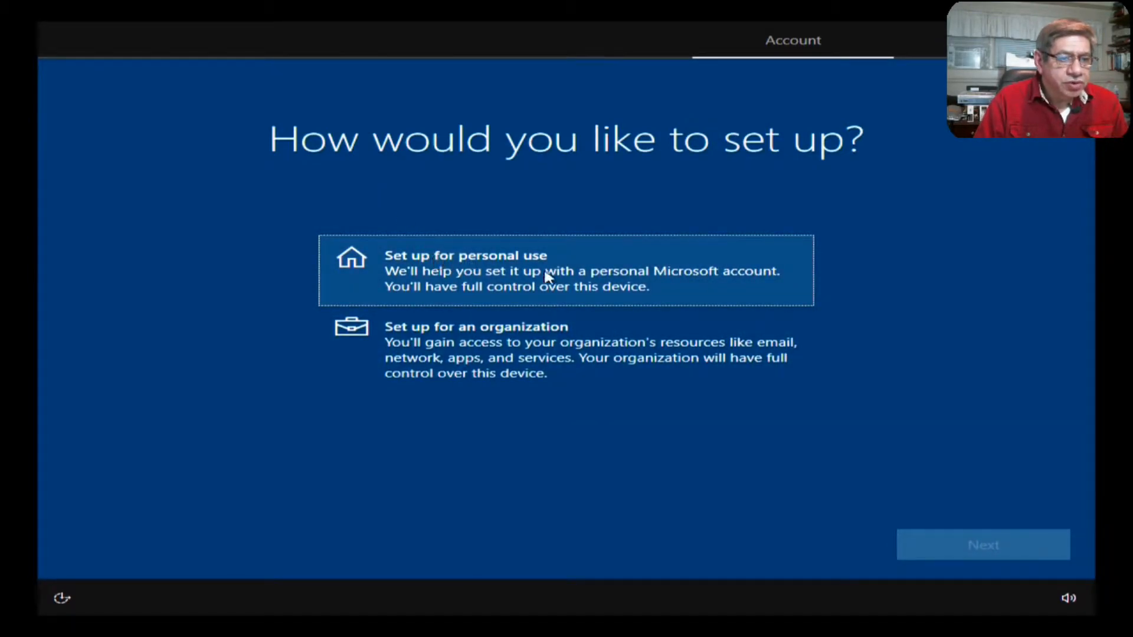
# Step: Choose personal use and an offline account, declining the Microsoft sign-in
pyautogui.click(529, 283)
pyautogui.click(971, 538)
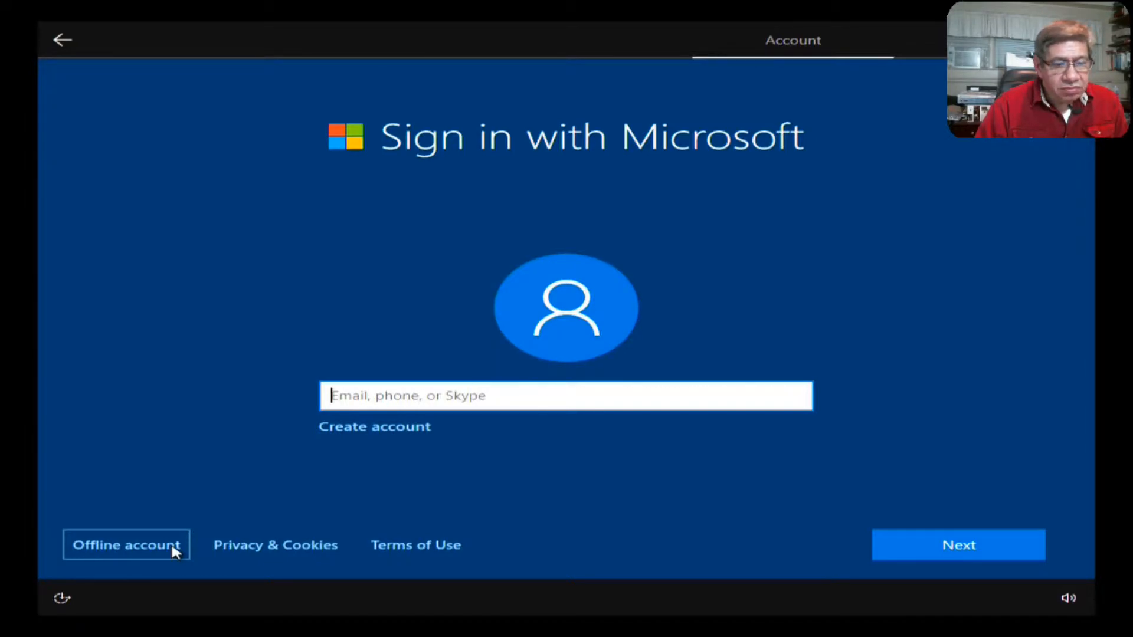
pyautogui.click(173, 548)
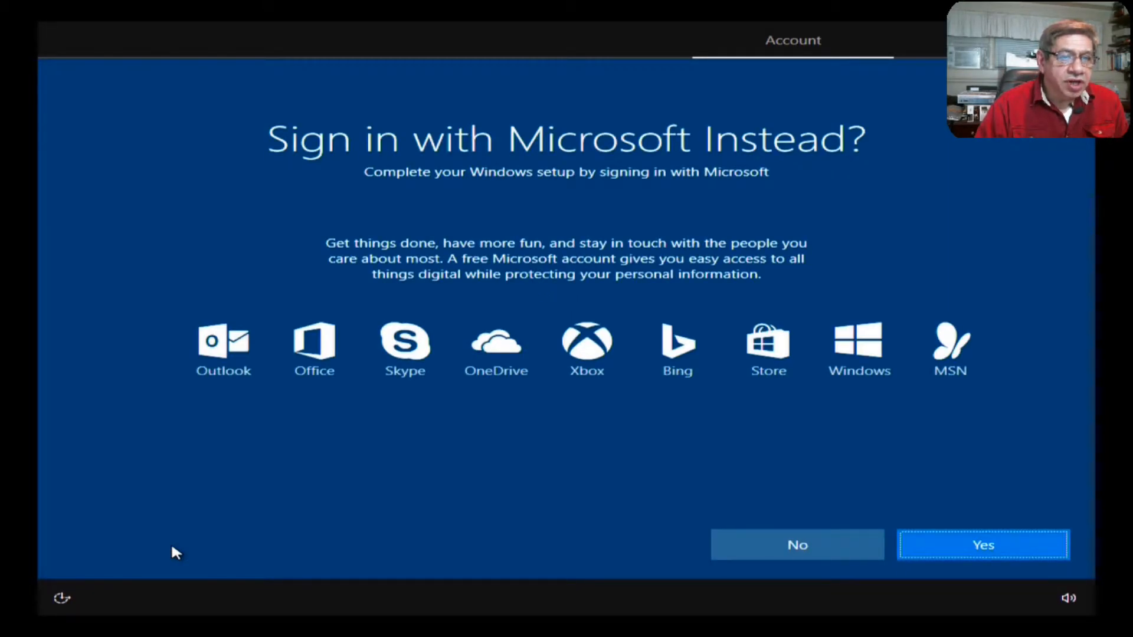
pyautogui.click(810, 541)
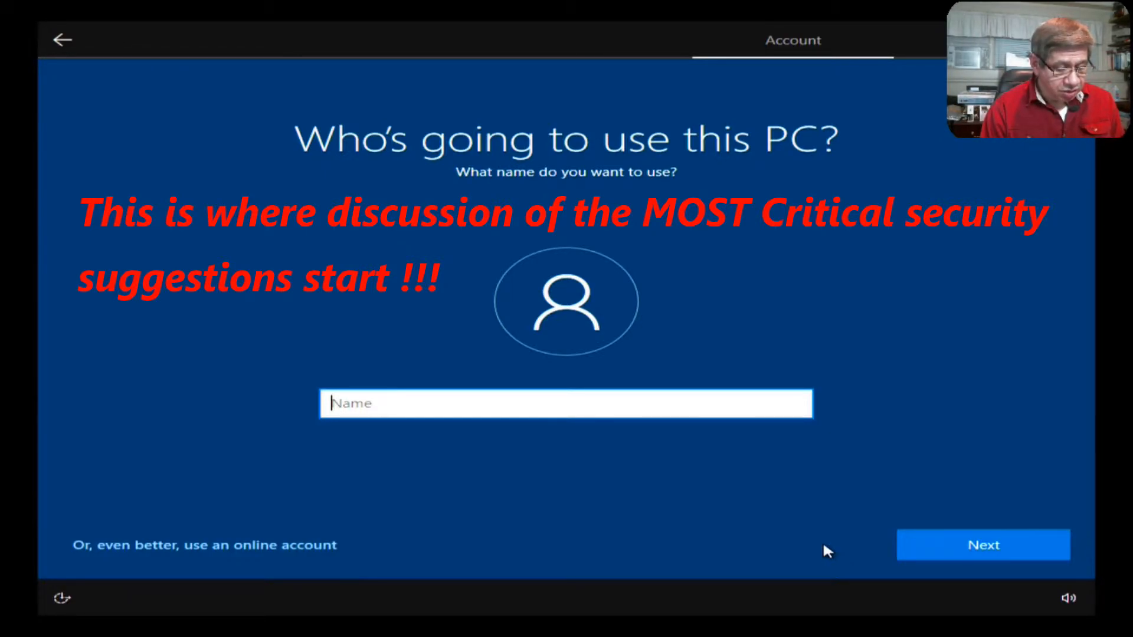
# Step: Enter the local account's user name on 'Who's going to use this PC?' and continue
pyautogui.write('Davi')
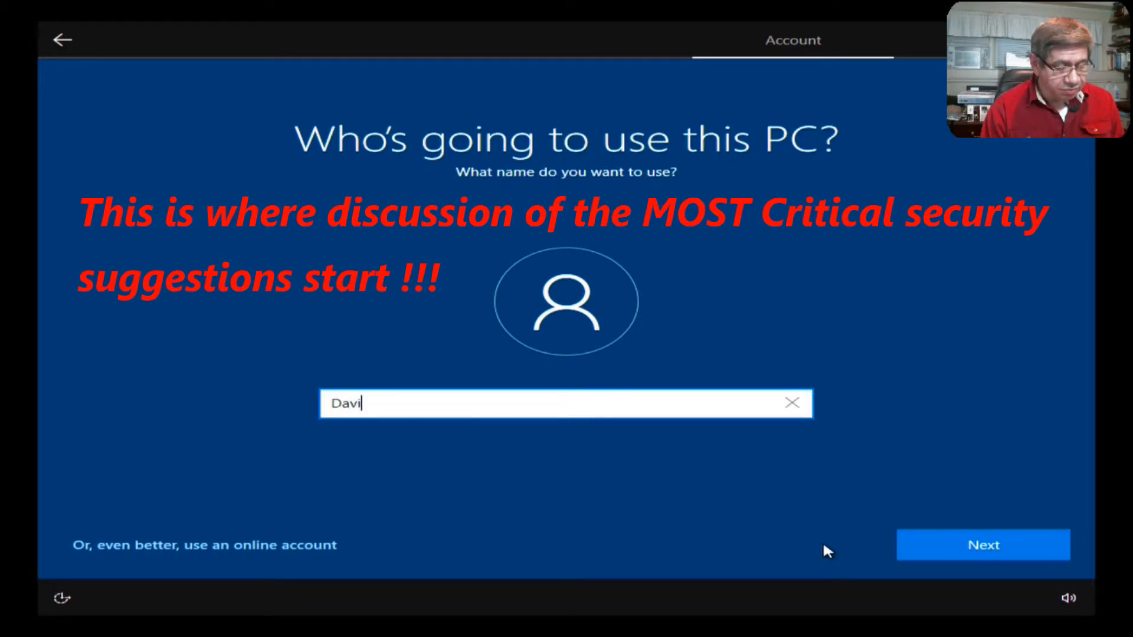
pyautogui.write('d_')
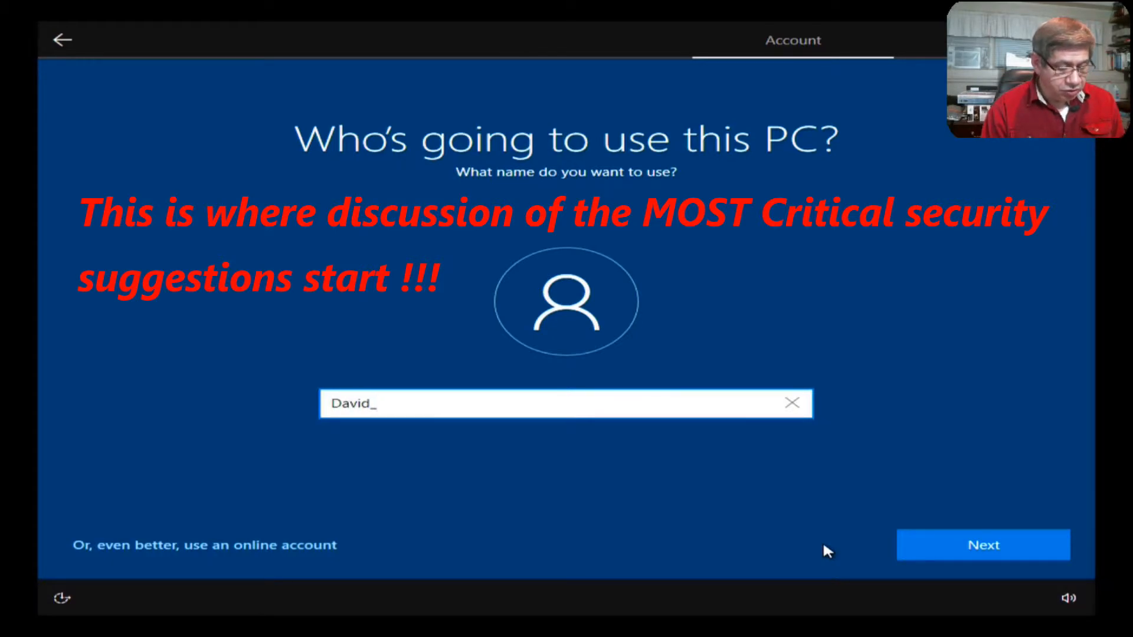
pyautogui.write('Admin')
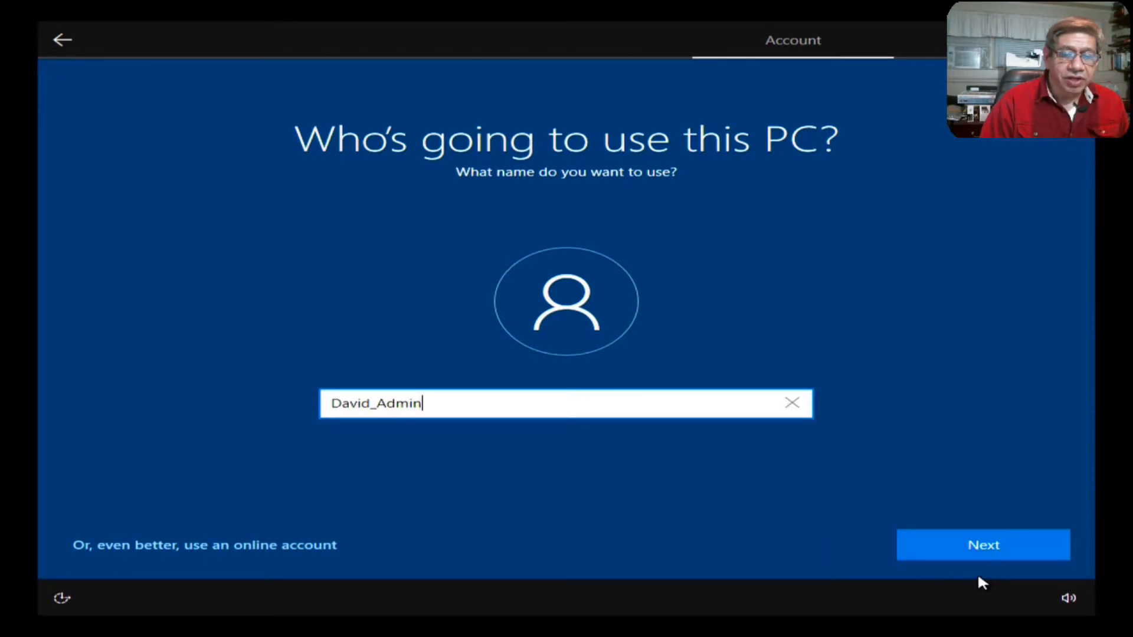
pyautogui.click(969, 552)
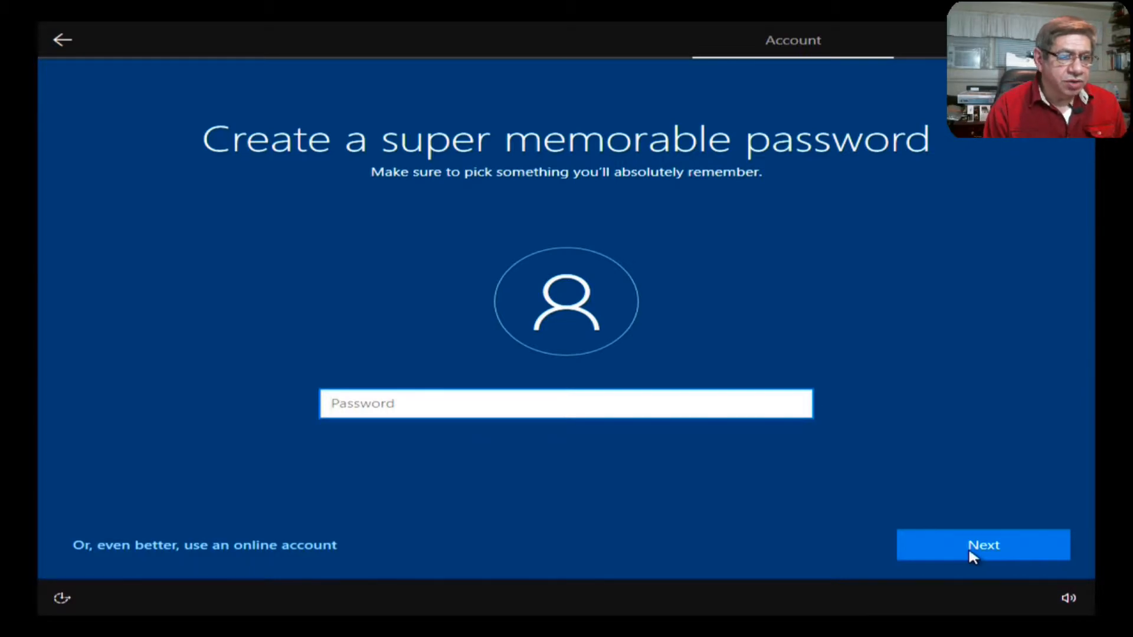
# Step: Enter the account password, then retype it to confirm
pyautogui.write('•••••••••')
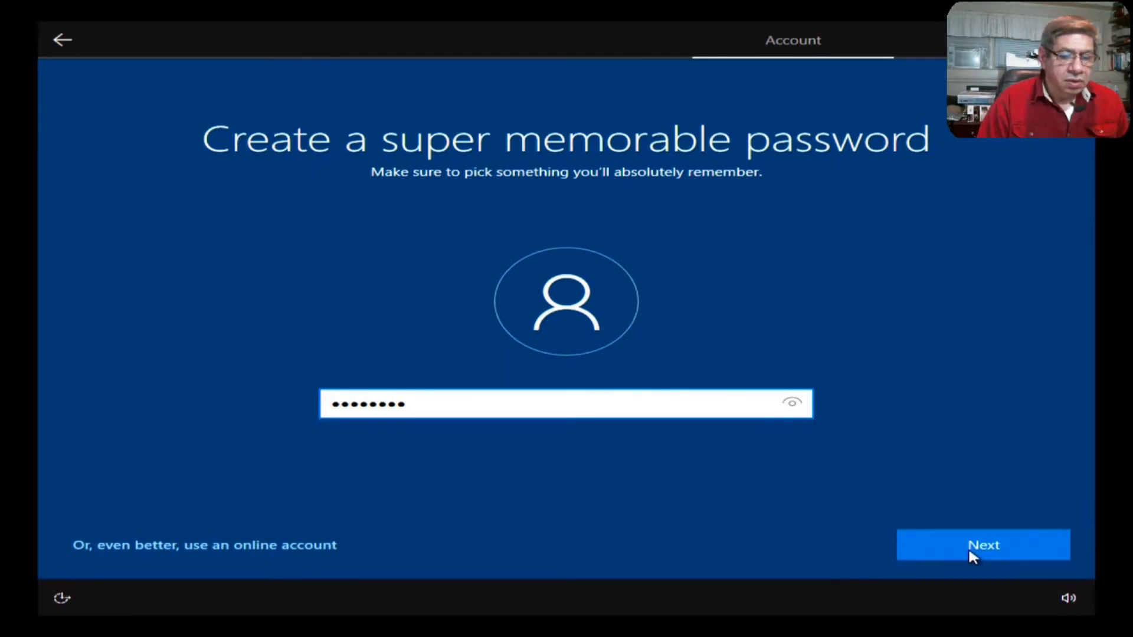
pyautogui.click(970, 553)
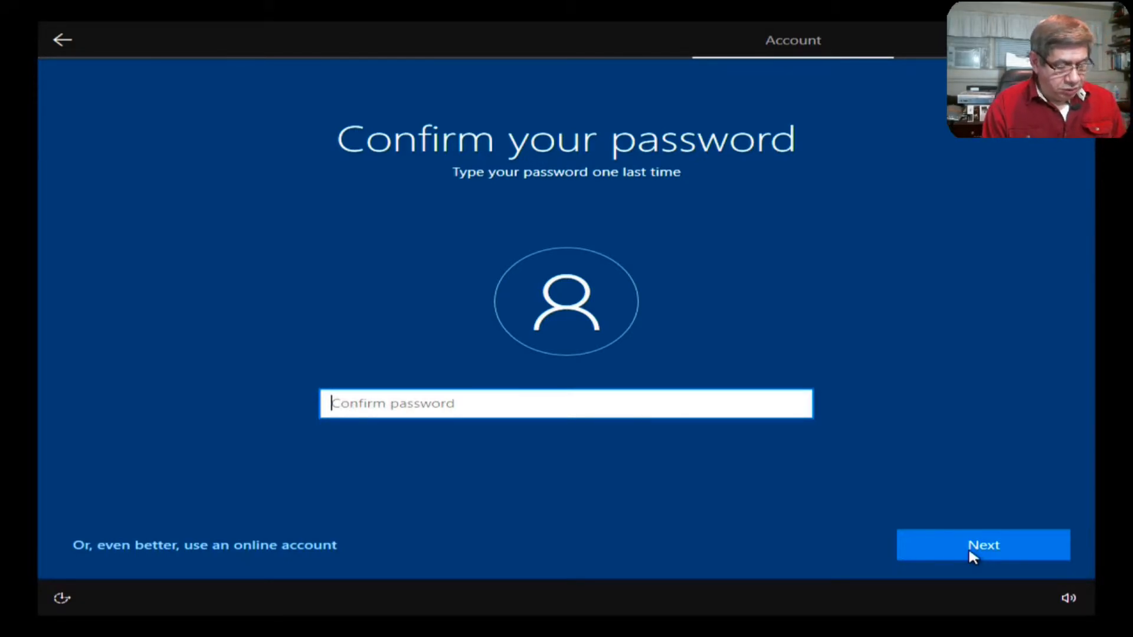
pyautogui.write('•••••••••')
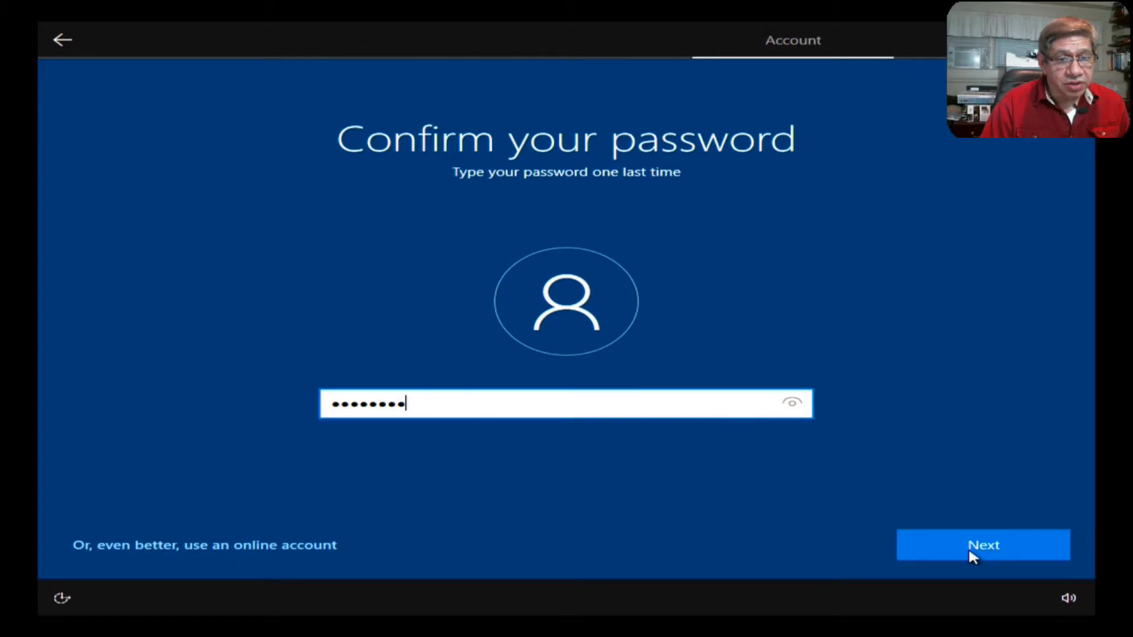
pyautogui.click(972, 558)
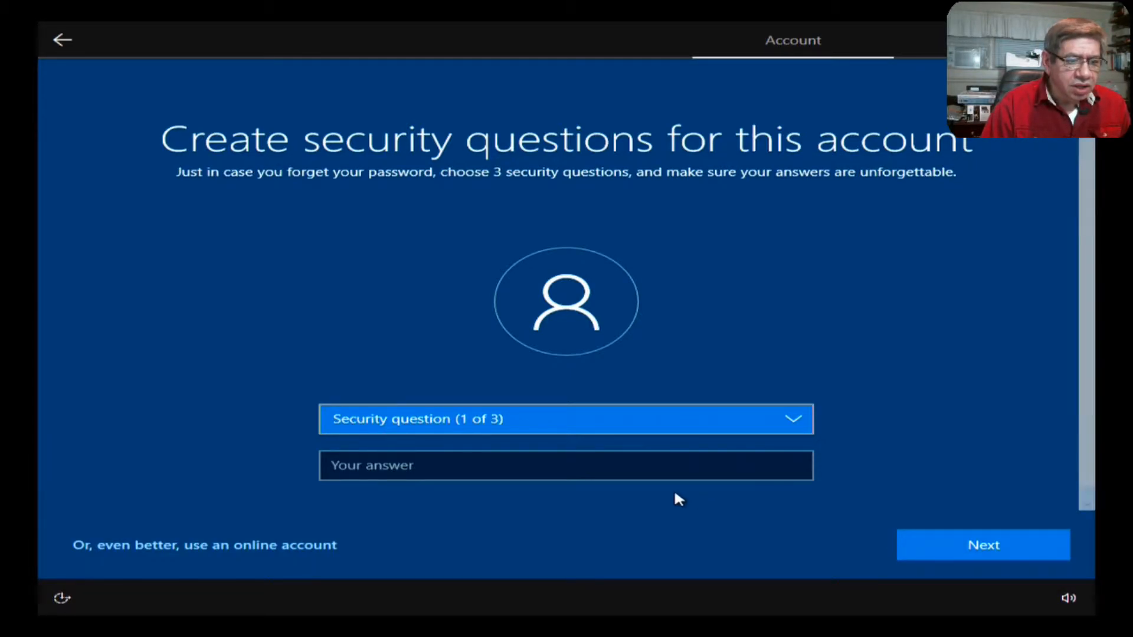
# Step: Pick the first-school security question and enter its answer
pyautogui.click(963, 540)
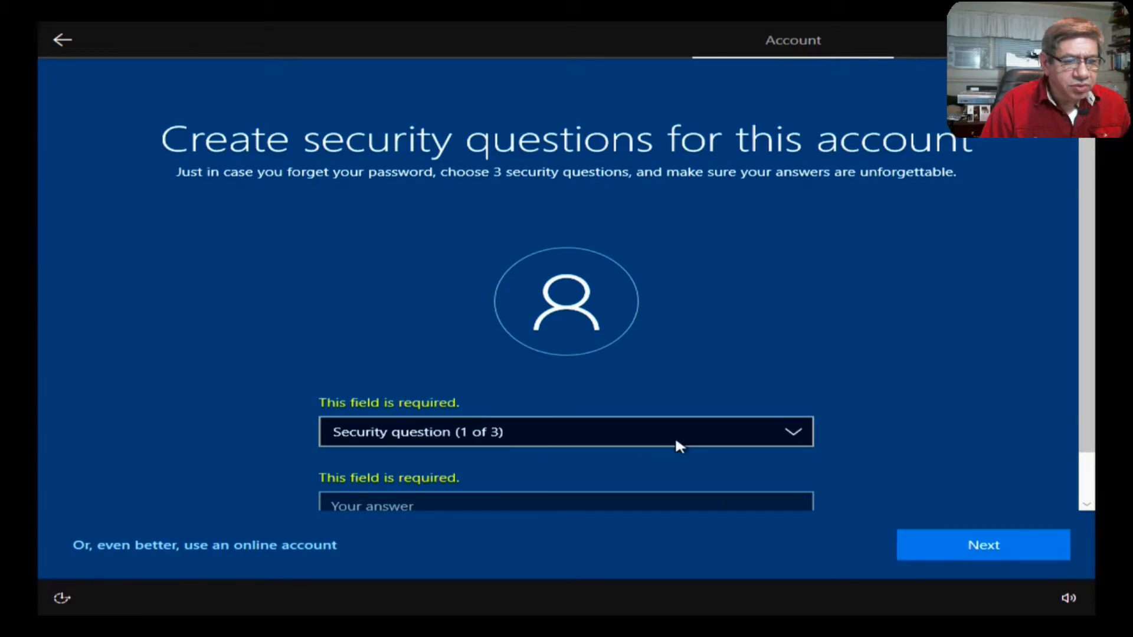
pyautogui.click(794, 437)
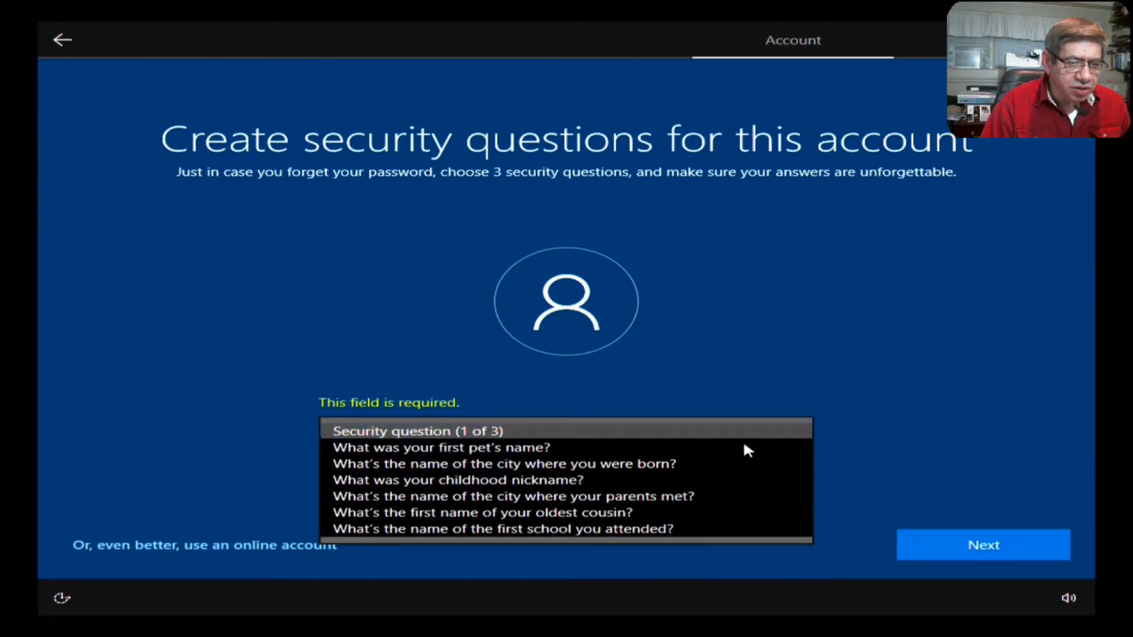
pyautogui.click(640, 528)
pyautogui.click(504, 504)
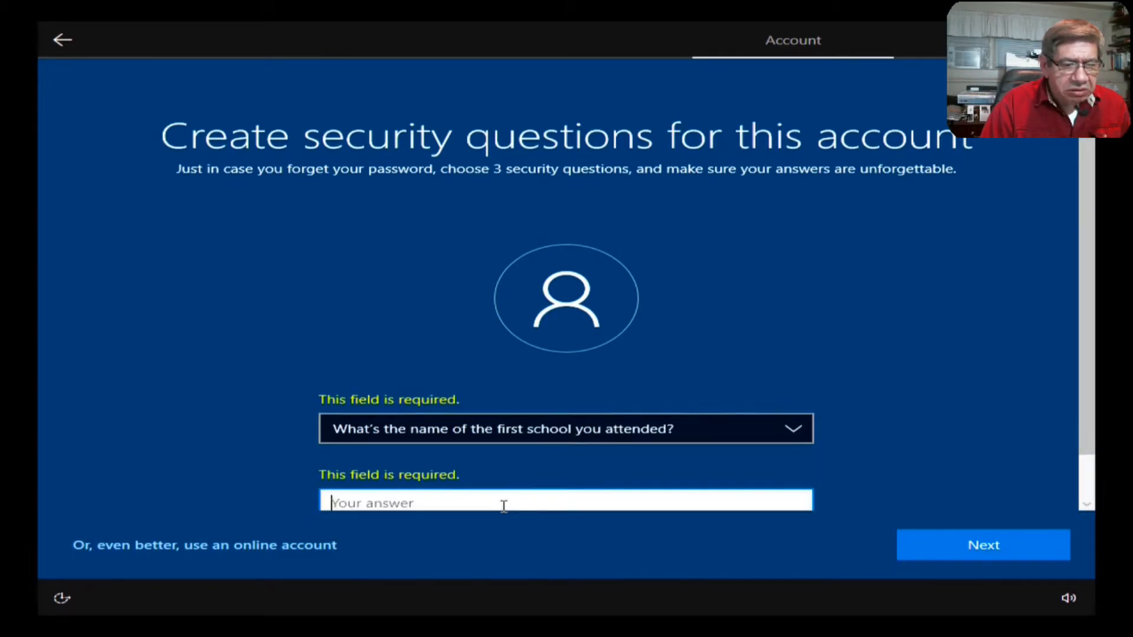
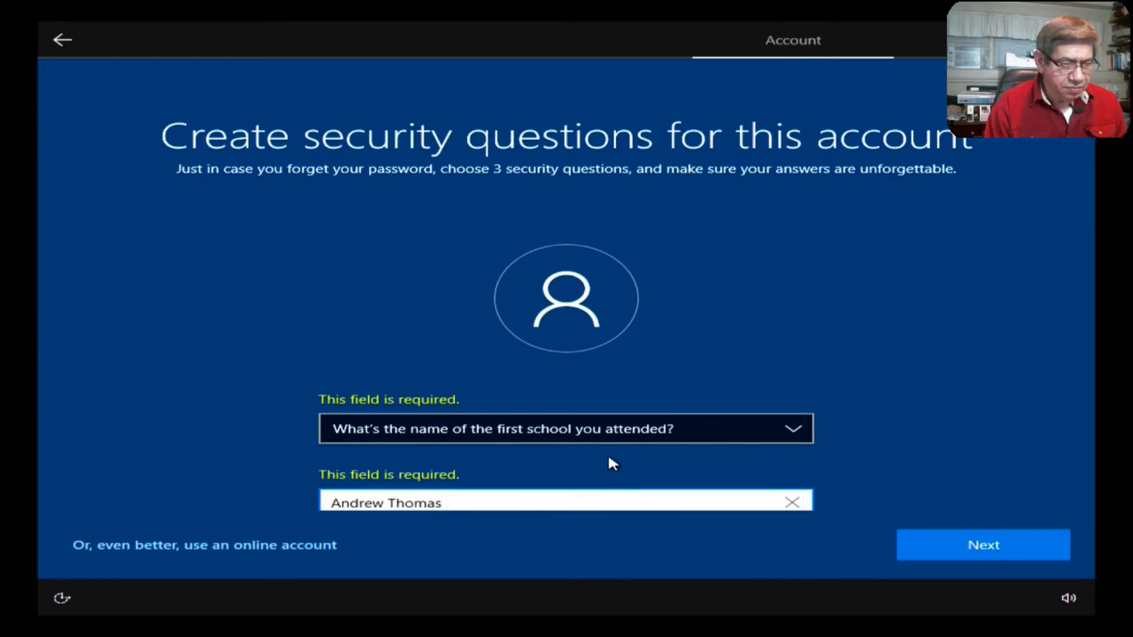
pyautogui.click(982, 547)
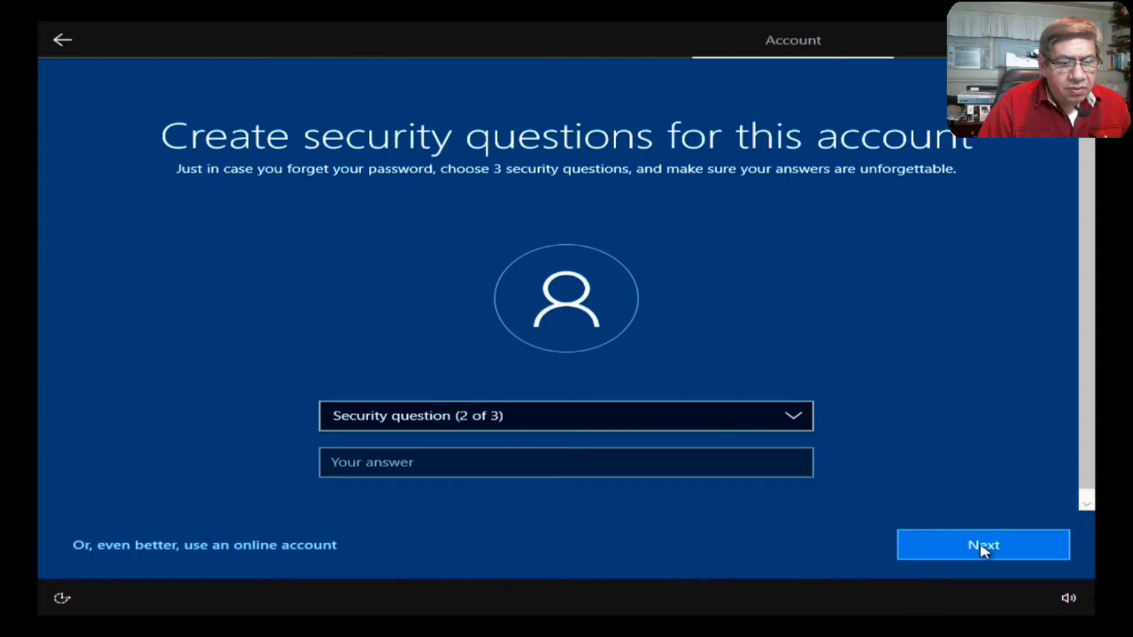
# Step: Pick the city-where-parents-met security question and enter its answer
pyautogui.click(788, 420)
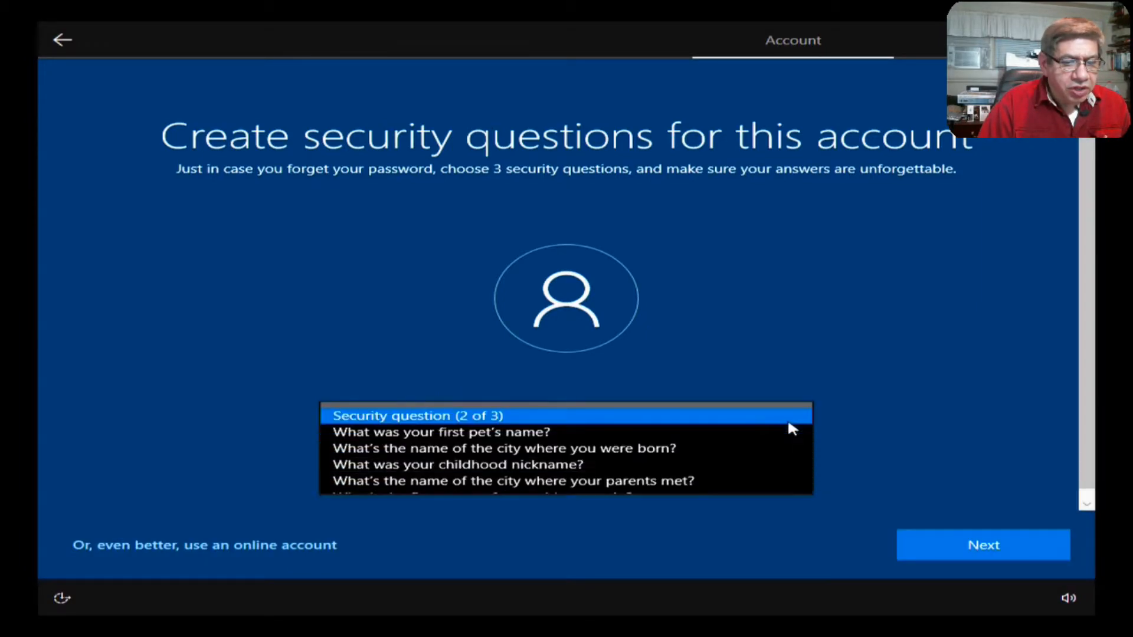
pyautogui.click(673, 482)
pyautogui.click(596, 468)
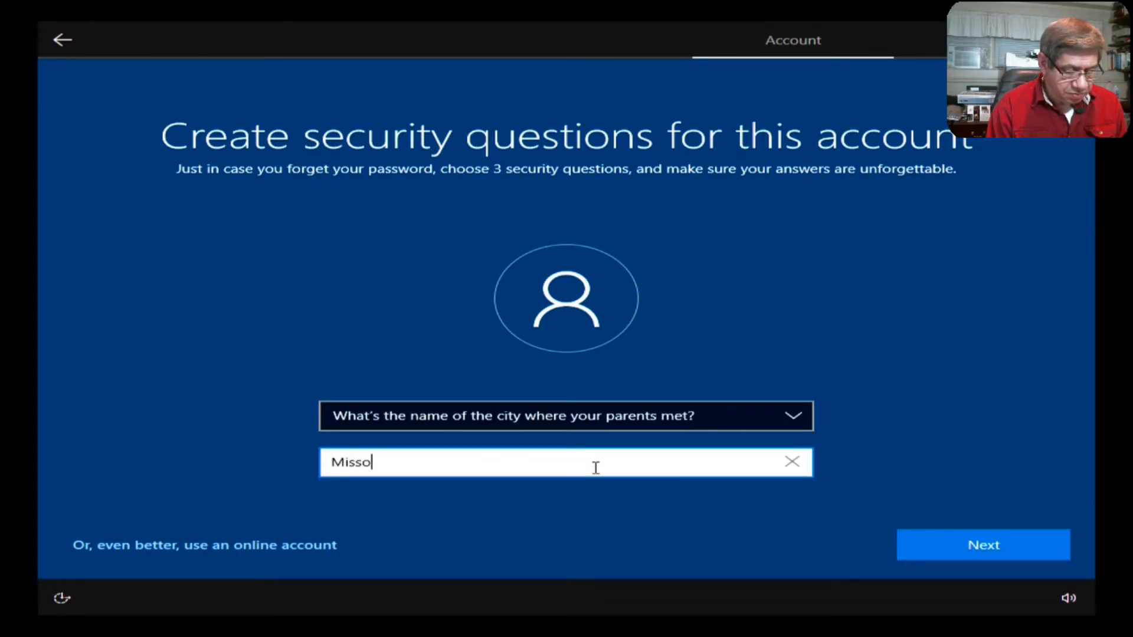
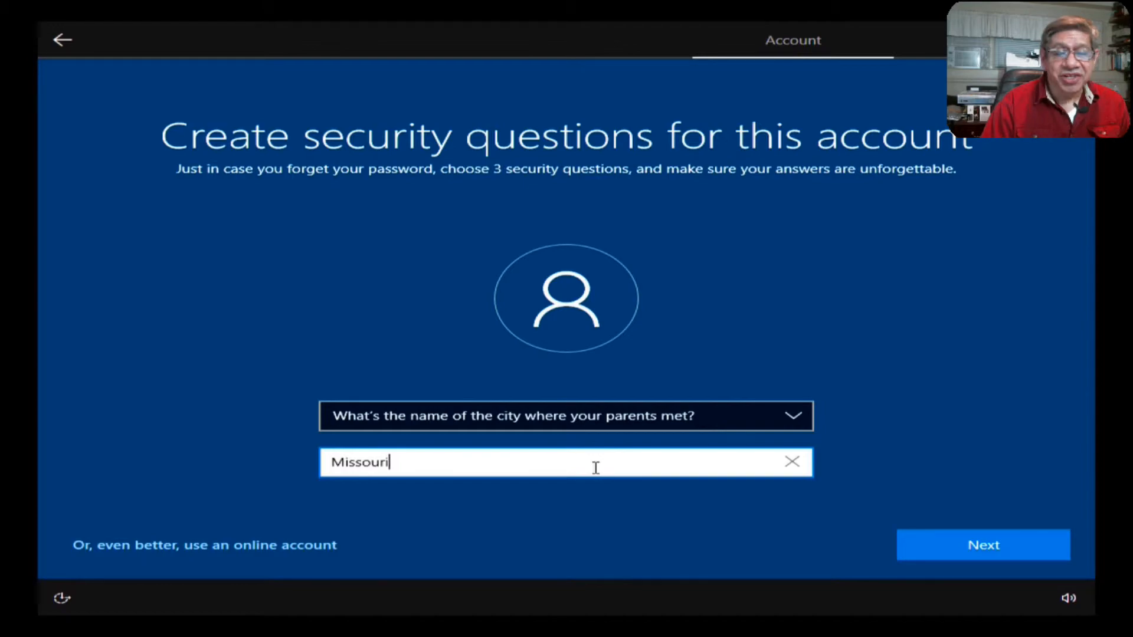
pyautogui.click(991, 558)
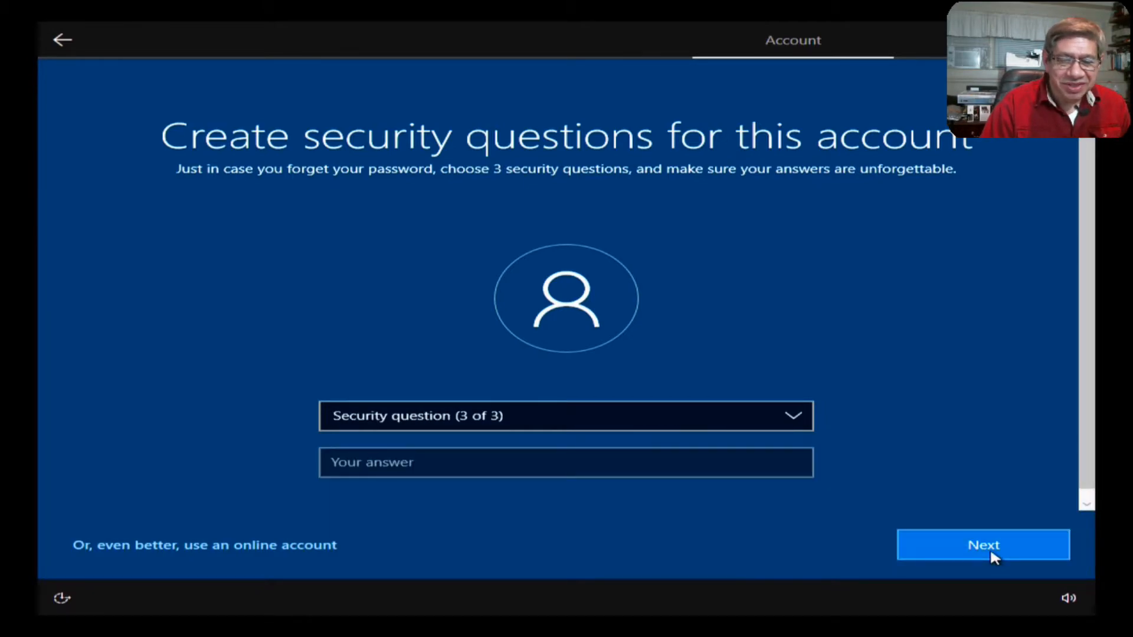
# Step: Pick the childhood-nickname security question and enter its answer
pyautogui.click(793, 418)
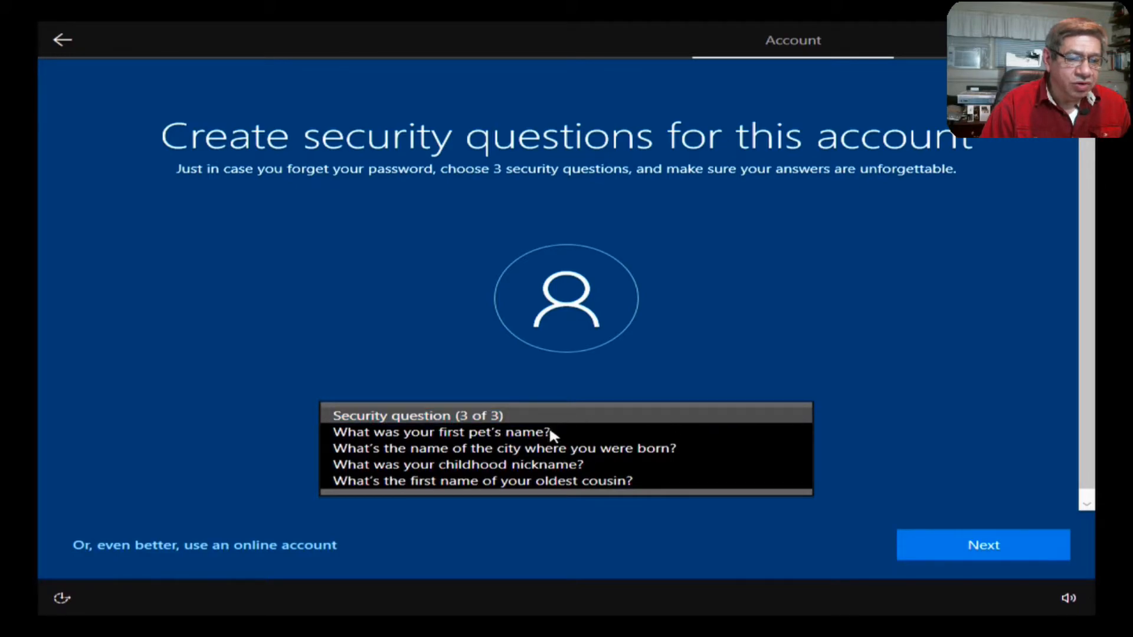
pyautogui.click(550, 463)
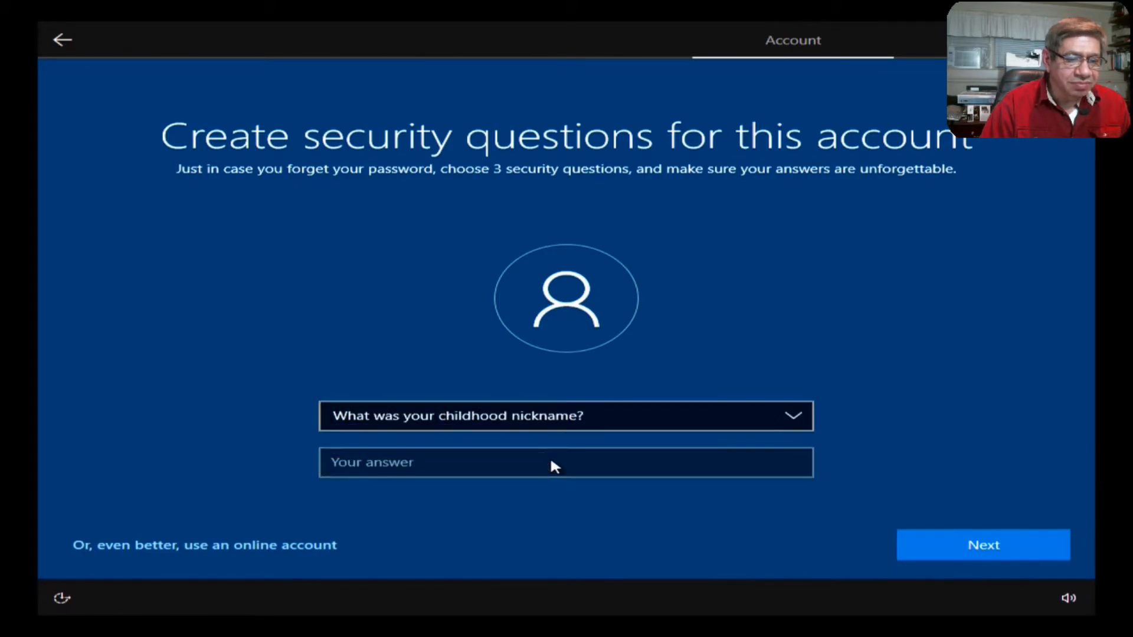
pyautogui.click(513, 459)
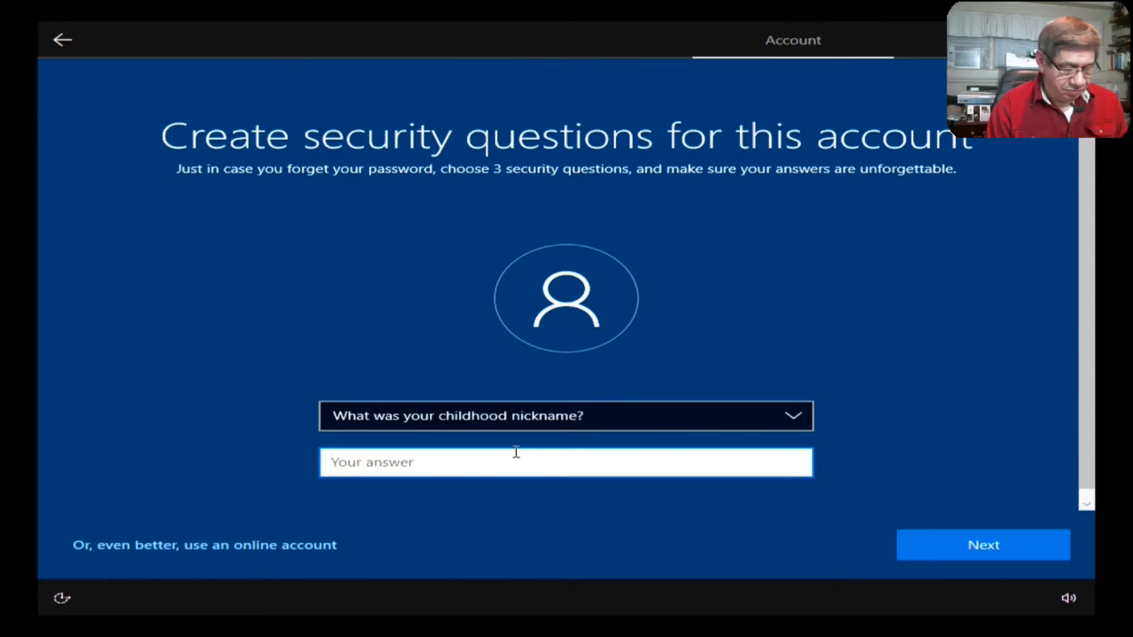
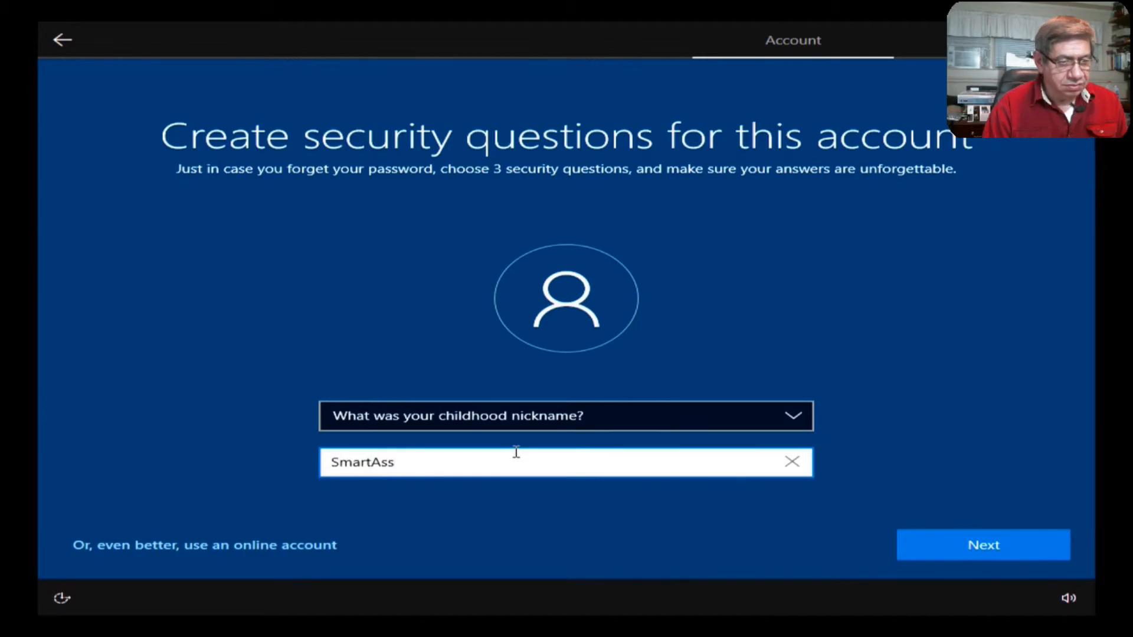
pyautogui.click(961, 537)
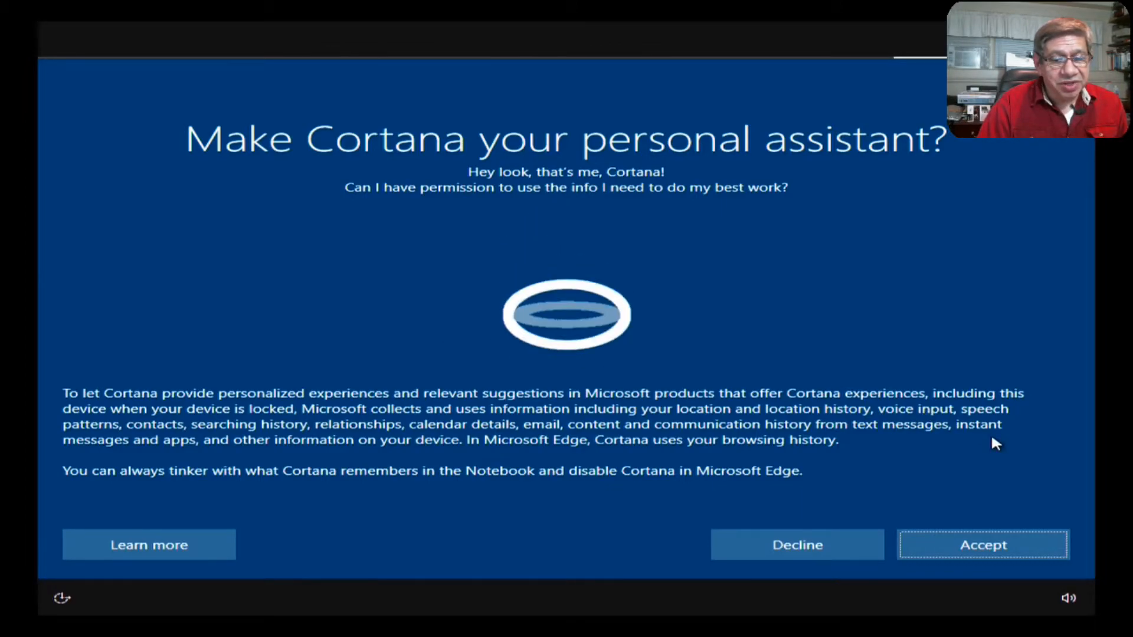
# Step: Decline Cortana as personal assistant and refuse sending activity history to Microsoft
pyautogui.click(770, 547)
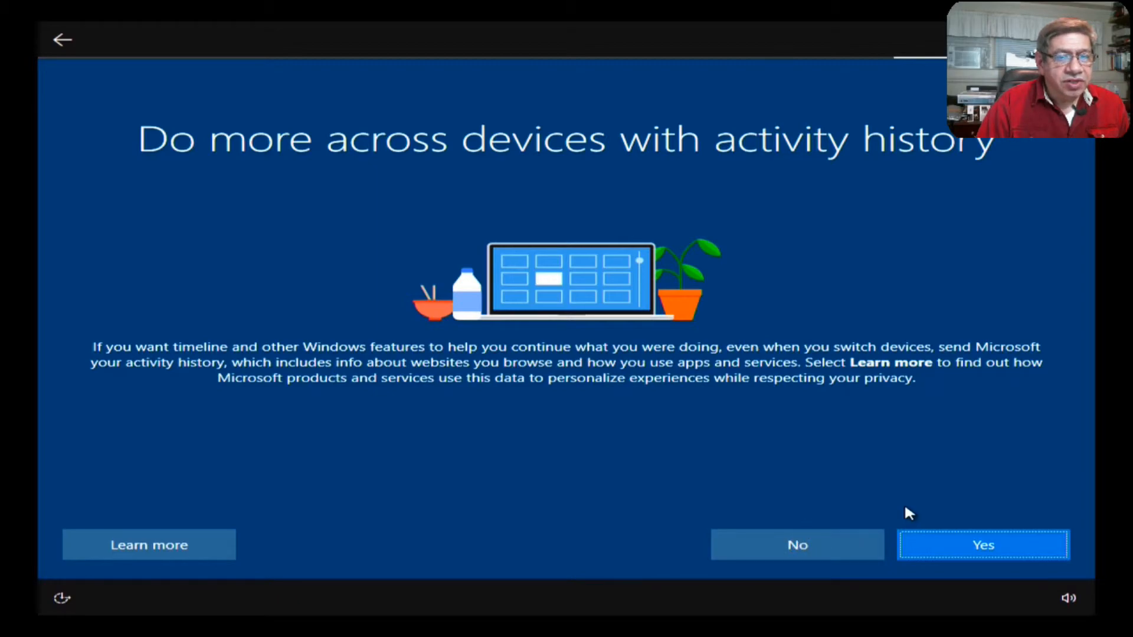
pyautogui.click(842, 544)
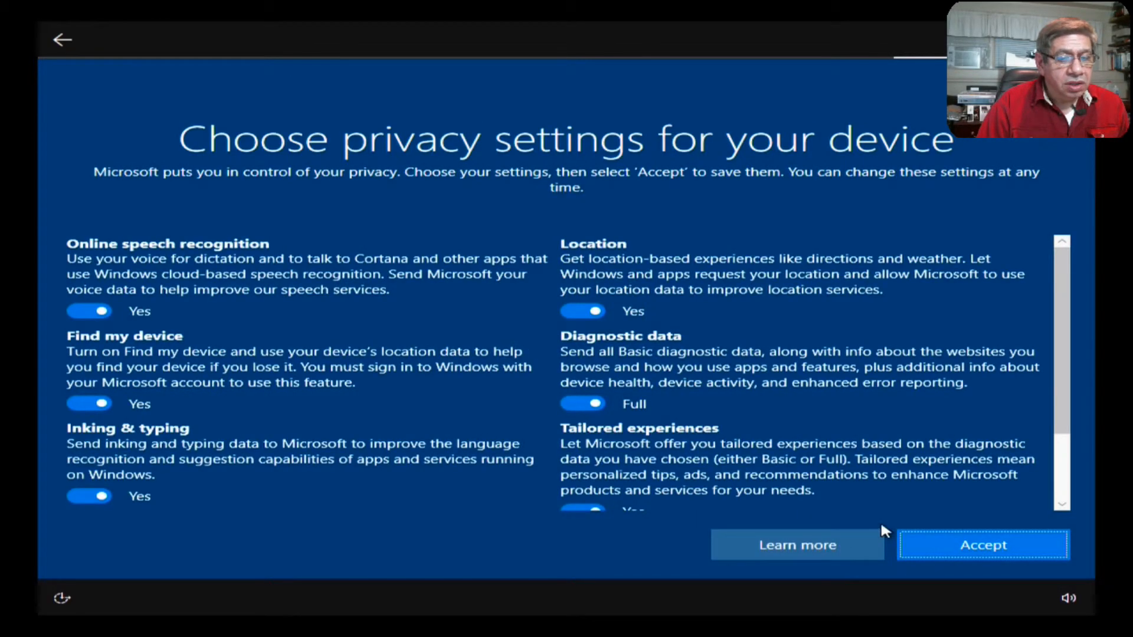
# Step: Turn off speech recognition, Find my device, inking, location and tailored experiences, set diagnostics to Basic, and accept
pyautogui.click(88, 313)
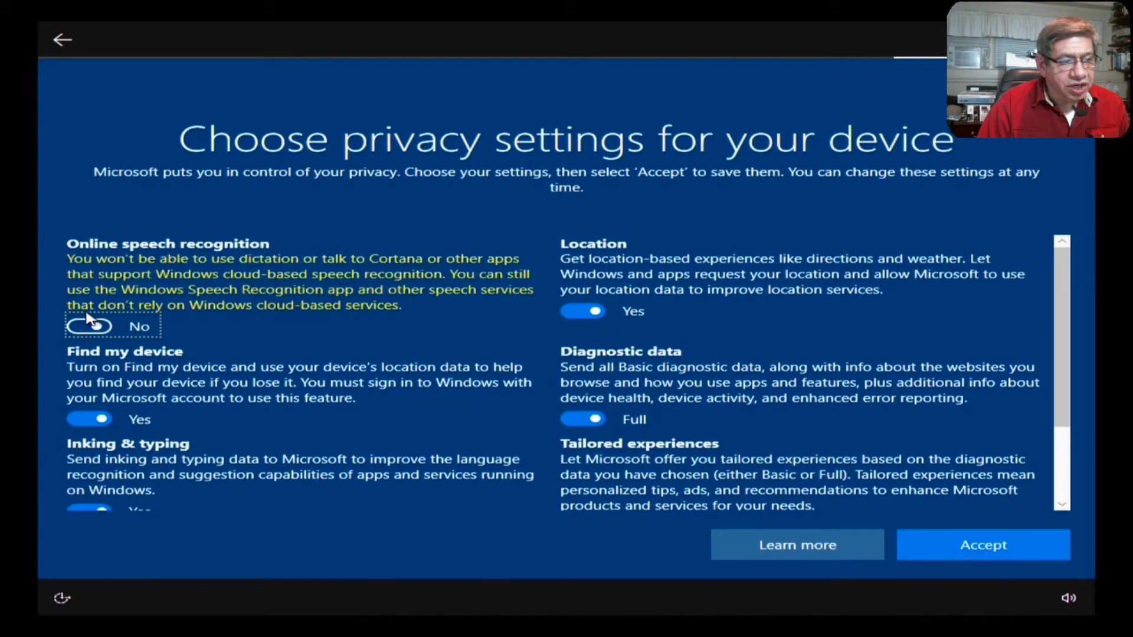
pyautogui.click(88, 419)
pyautogui.click(86, 506)
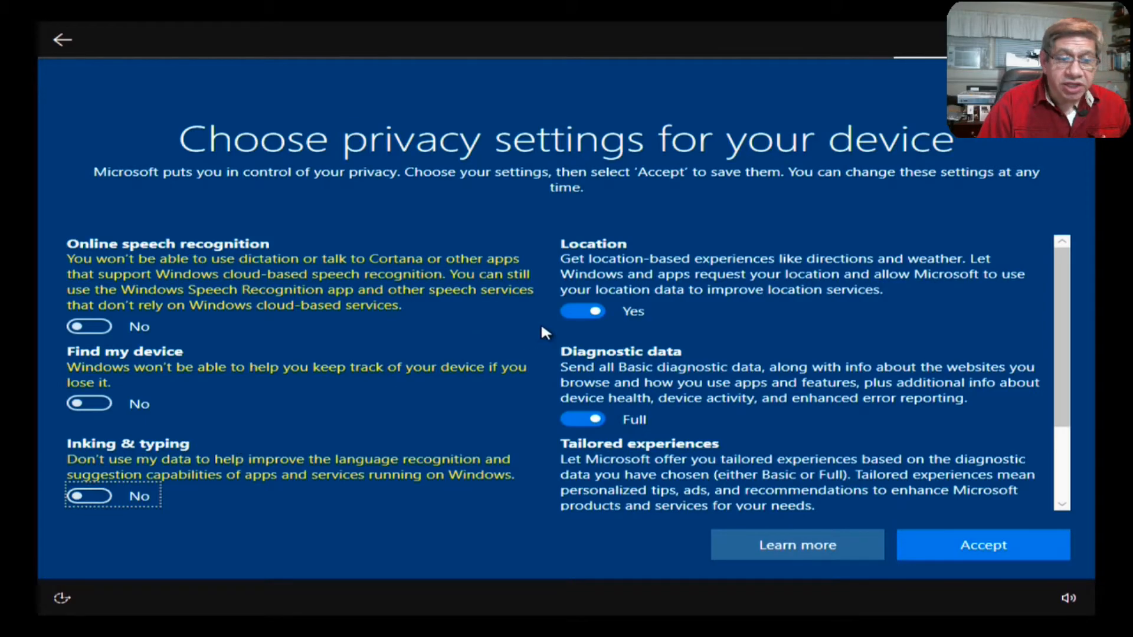
pyautogui.click(583, 311)
pyautogui.click(580, 418)
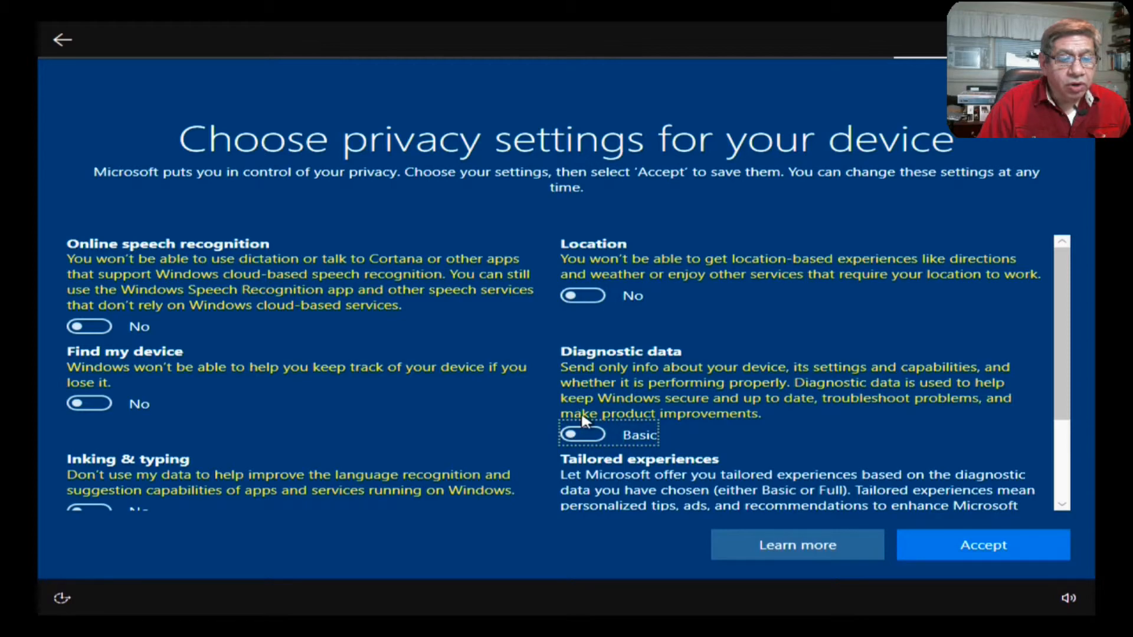
pyautogui.scroll(-2, 629, 441)
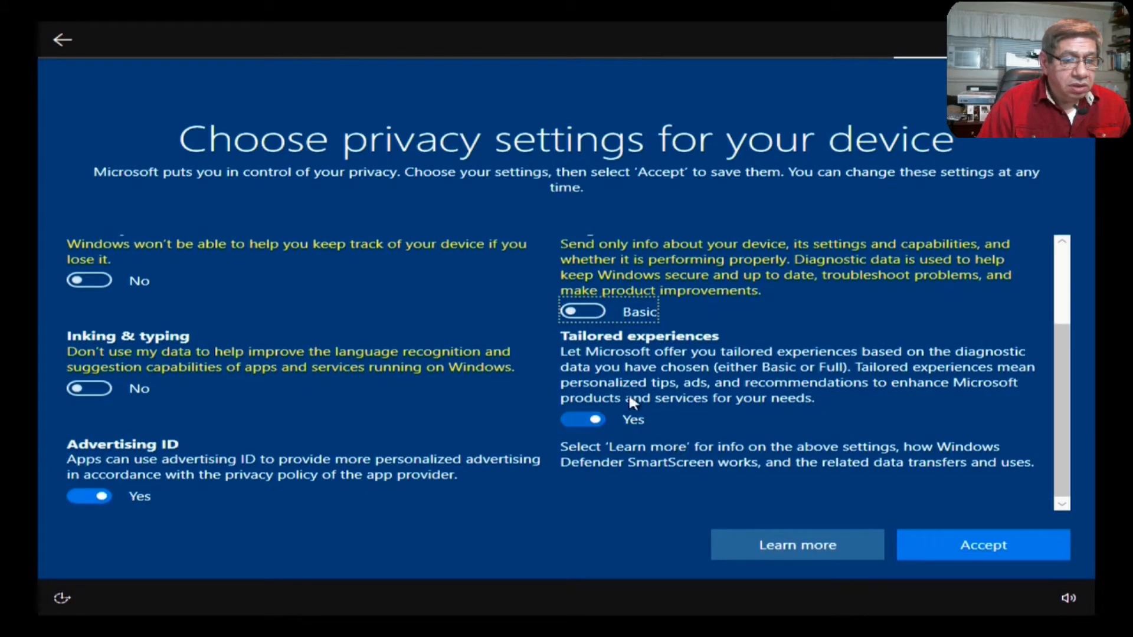
pyautogui.click(584, 420)
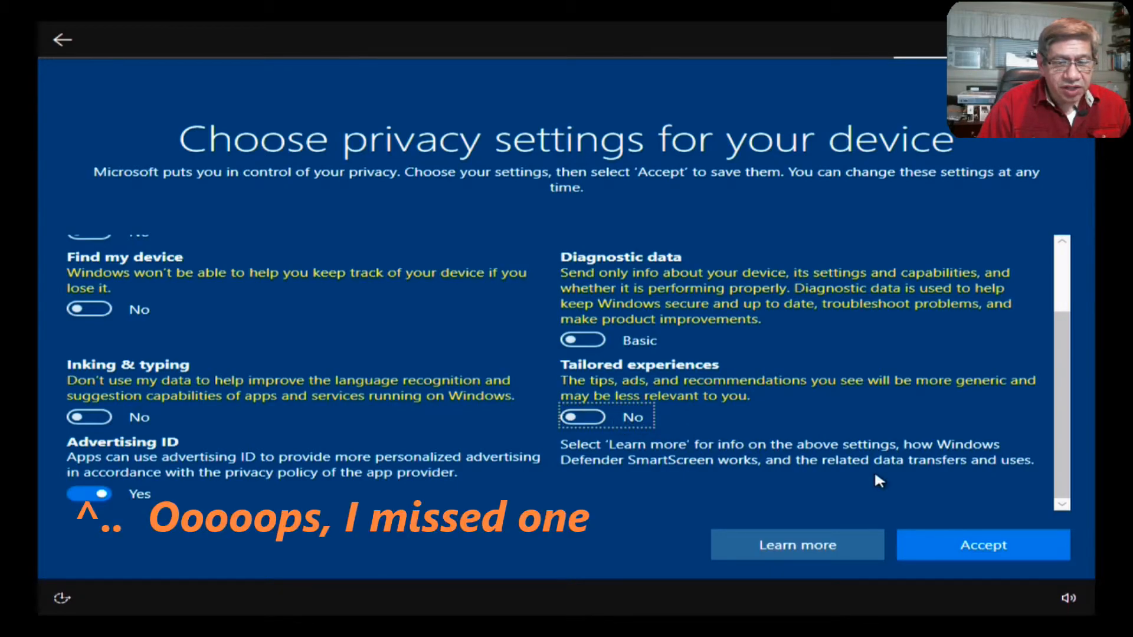
pyautogui.click(963, 544)
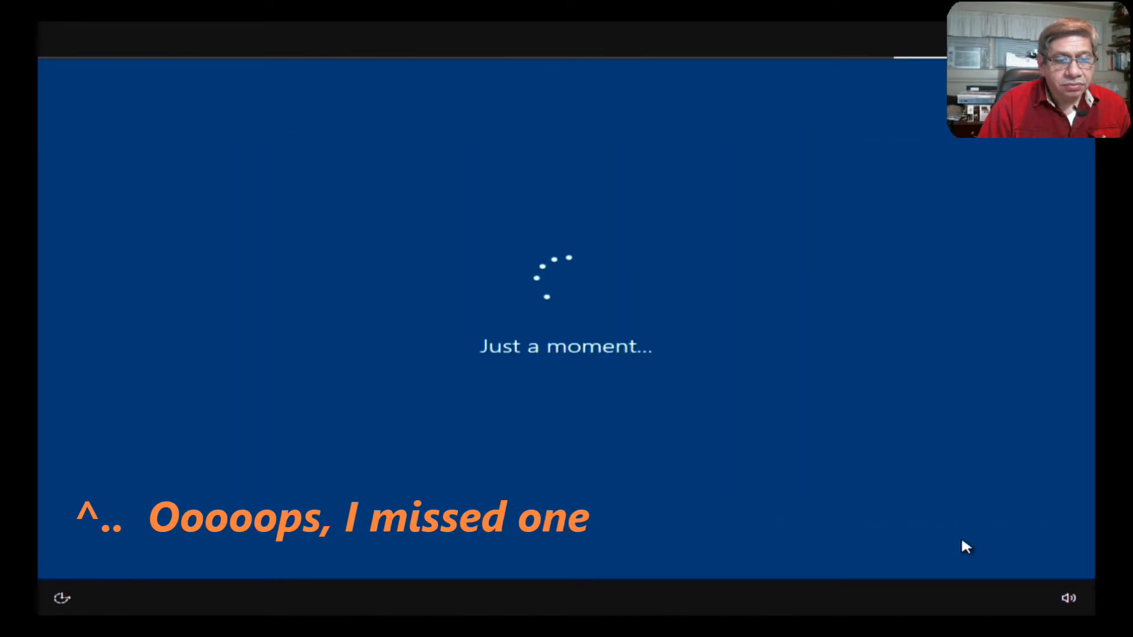